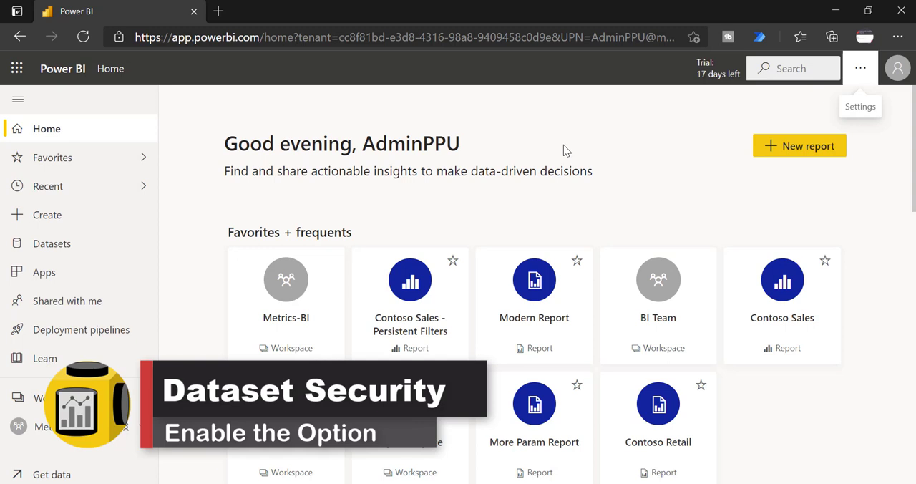
# Open the tenant settings in the admin portal and find the Dataset Security section.
pyautogui.click(860, 80)
pyautogui.moveTo(783, 123)
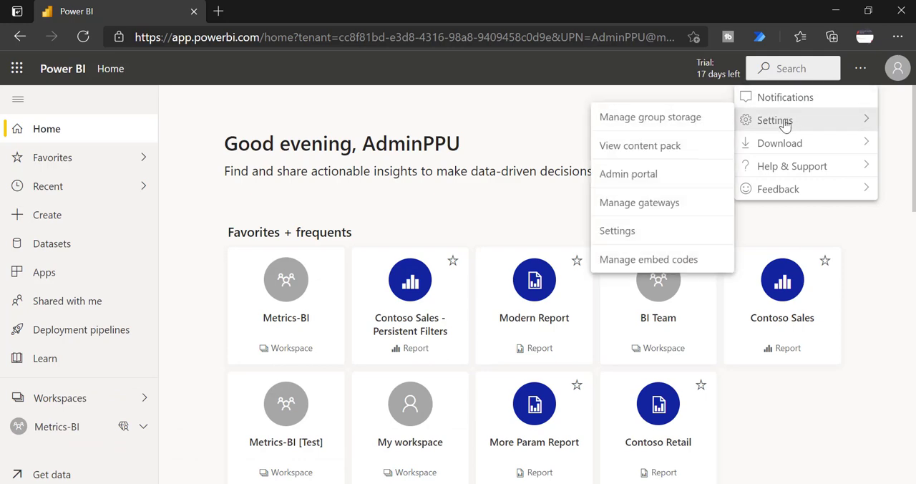
pyautogui.click(629, 177)
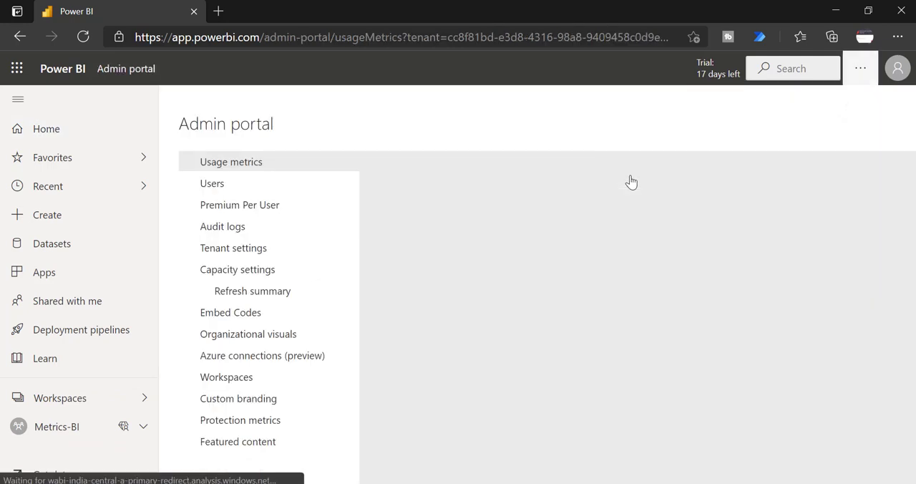
pyautogui.click(238, 250)
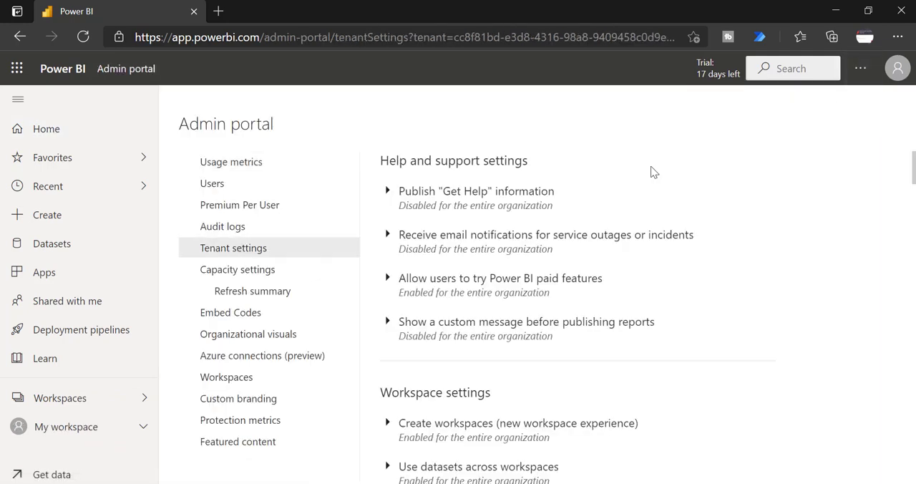
pyautogui.scroll(-20, 653, 172)
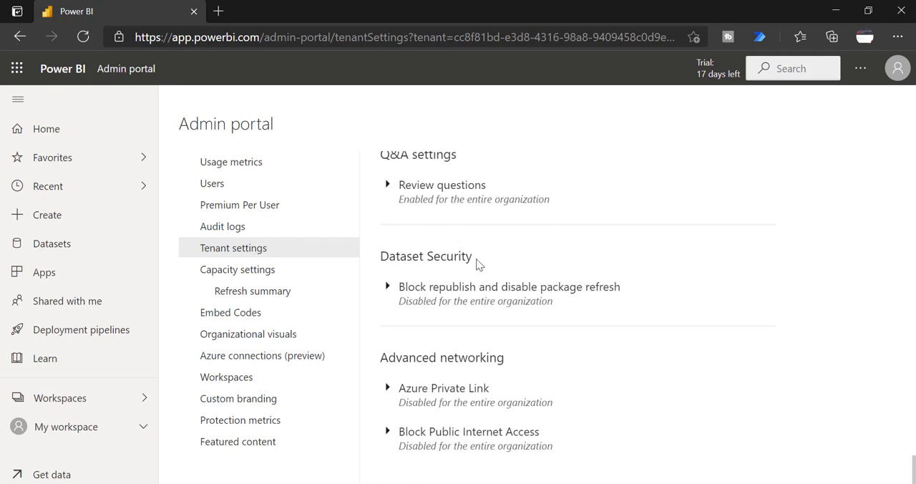
# Expand the "Block republish and disable package refresh" setting under Dataset Security and read its note about publishing updates.
pyautogui.moveTo(479, 264); pyautogui.dragTo(367, 258)
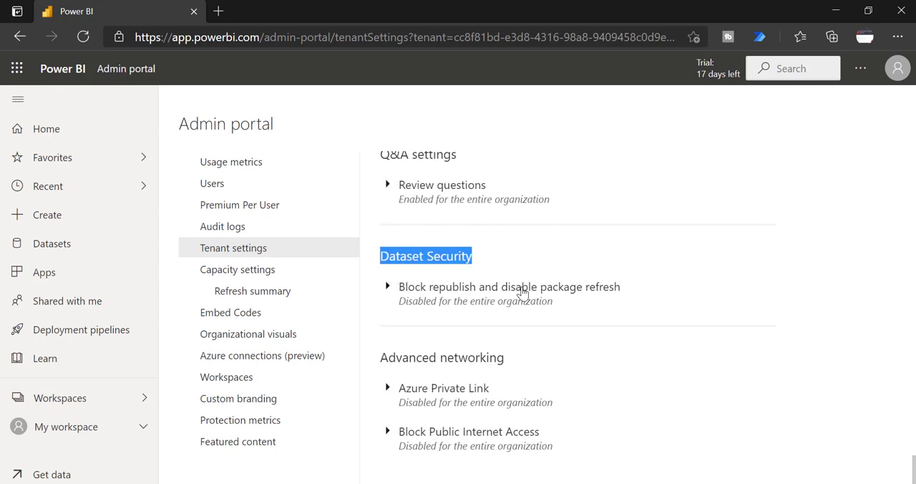
pyautogui.click(385, 287)
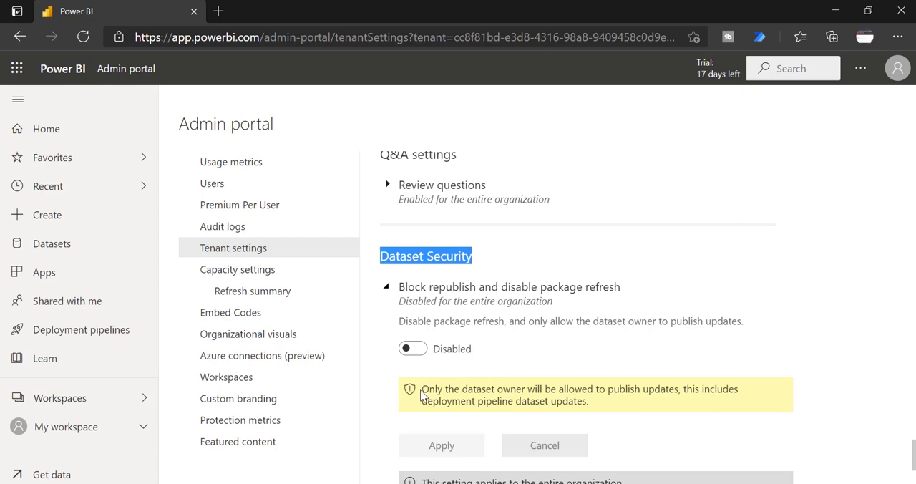
pyautogui.moveTo(422, 393); pyautogui.dragTo(598, 405)
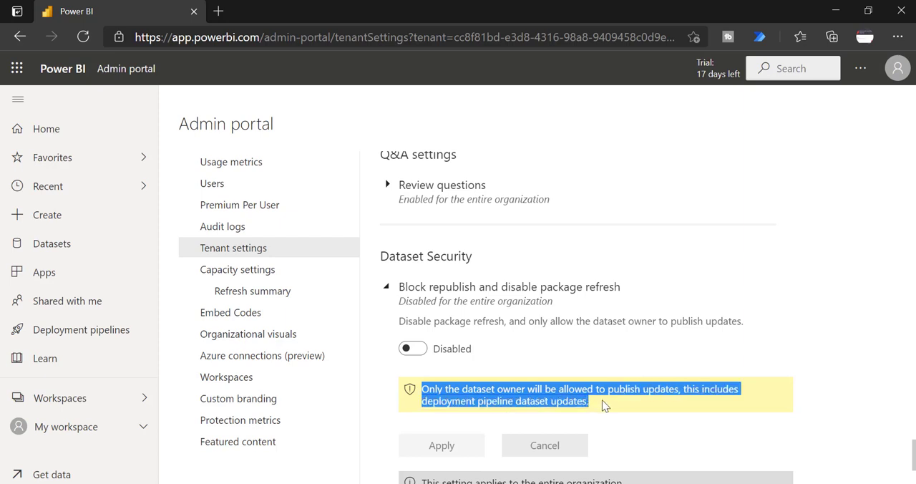
pyautogui.click(706, 337)
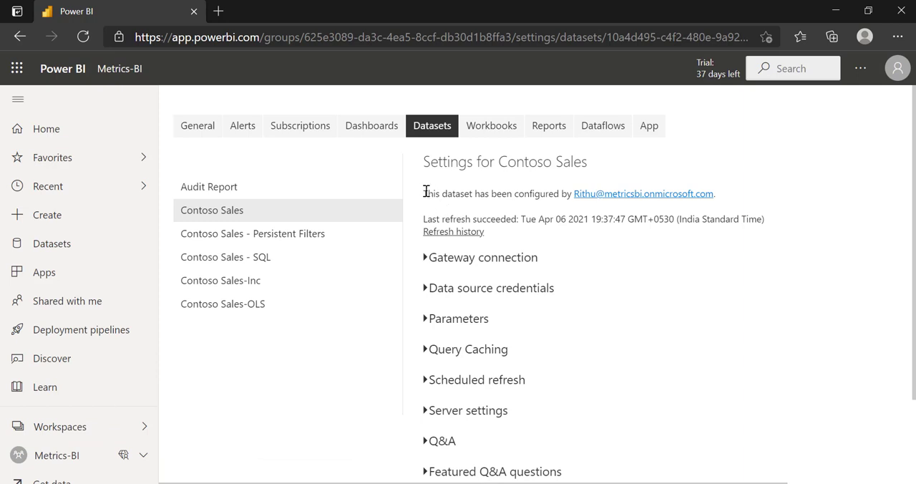
# Check which account configured the Contoso Sales dataset in the Metrics-BI dataset settings.
pyautogui.tripleClick(425, 192)
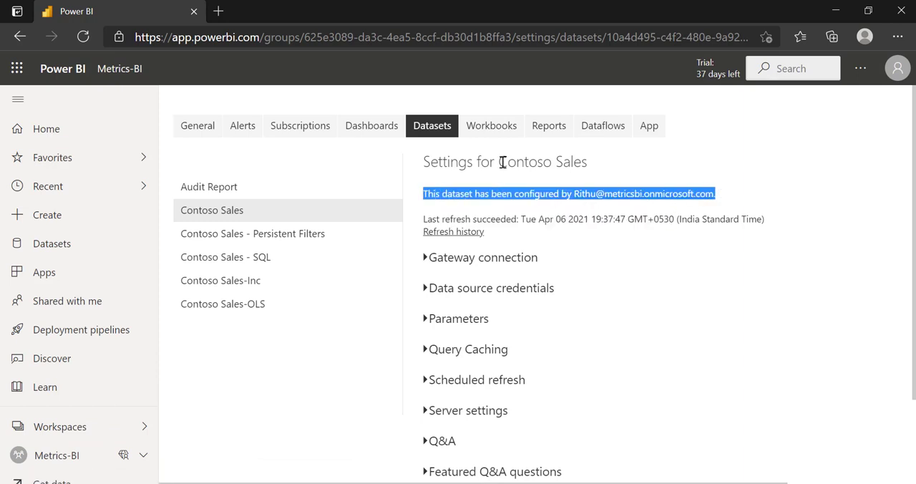
pyautogui.moveTo(501, 162); pyautogui.dragTo(595, 166)
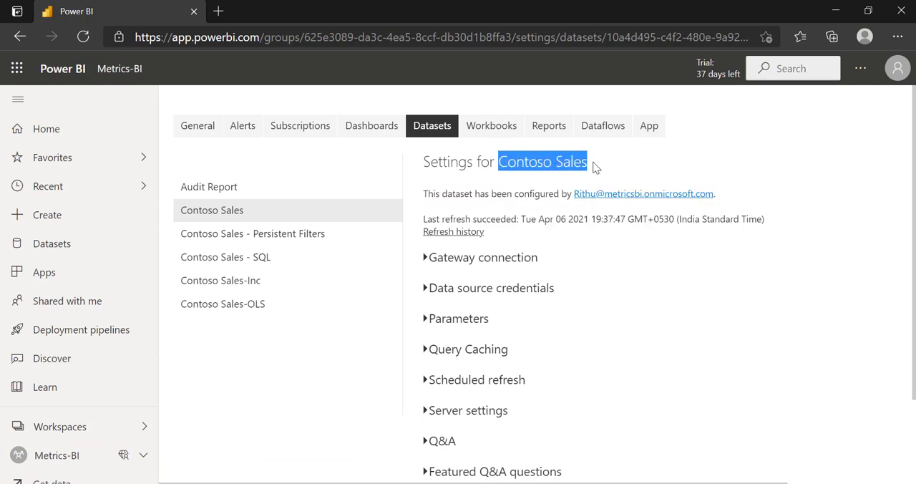
# Switch to Power BI Desktop and publish the Contoso Sales report to the Metrics-BI workspace, replacing the existing dataset.
pyautogui.click(545, 483)
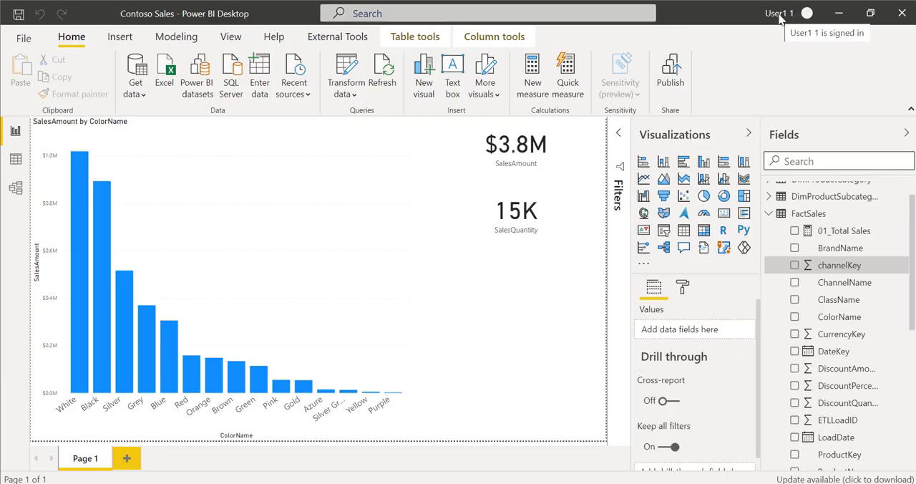
pyautogui.click(664, 74)
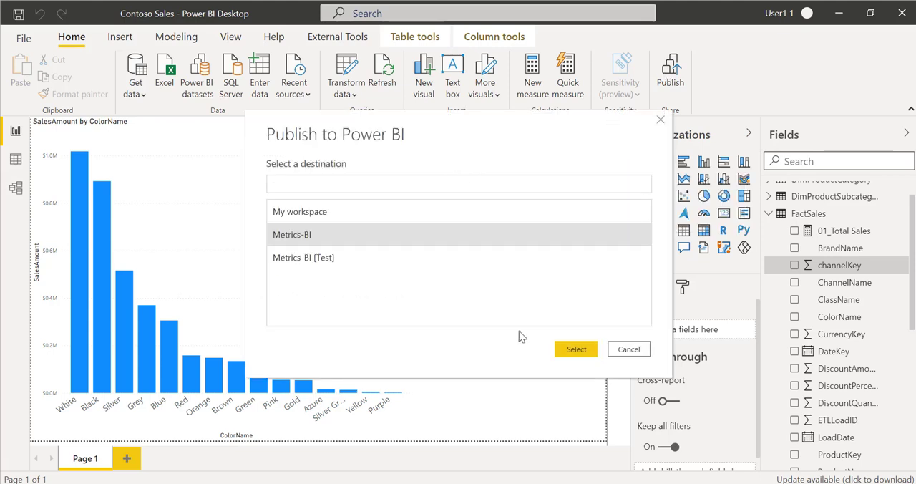
pyautogui.click(576, 351)
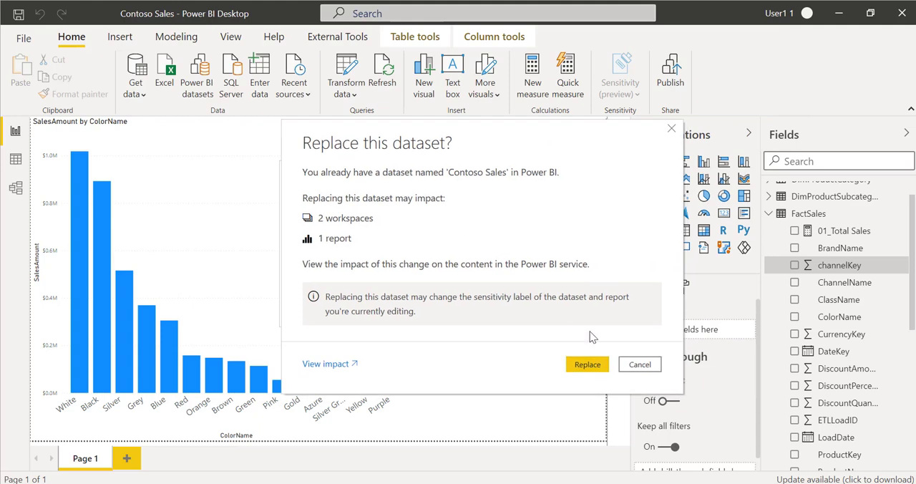
pyautogui.click(588, 365)
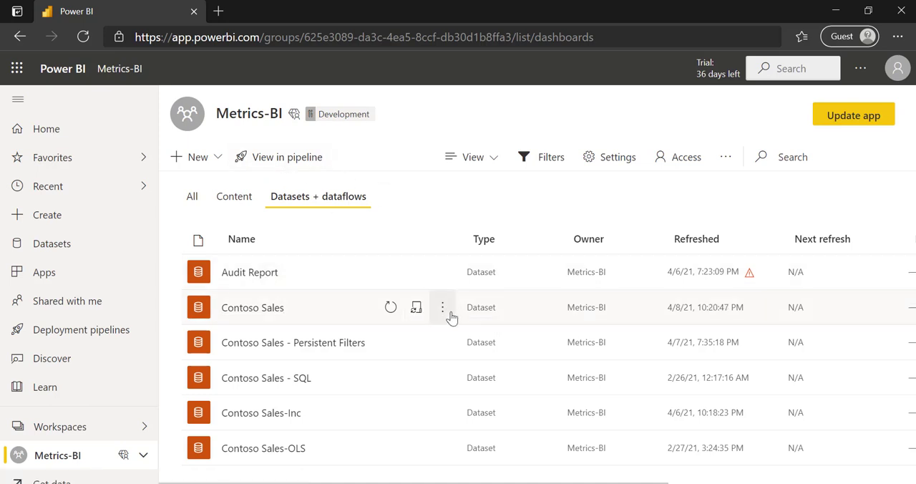
# Open the Contoso Sales dataset settings in the Metrics-BI workspace and check which account configured it.
pyautogui.click(417, 309)
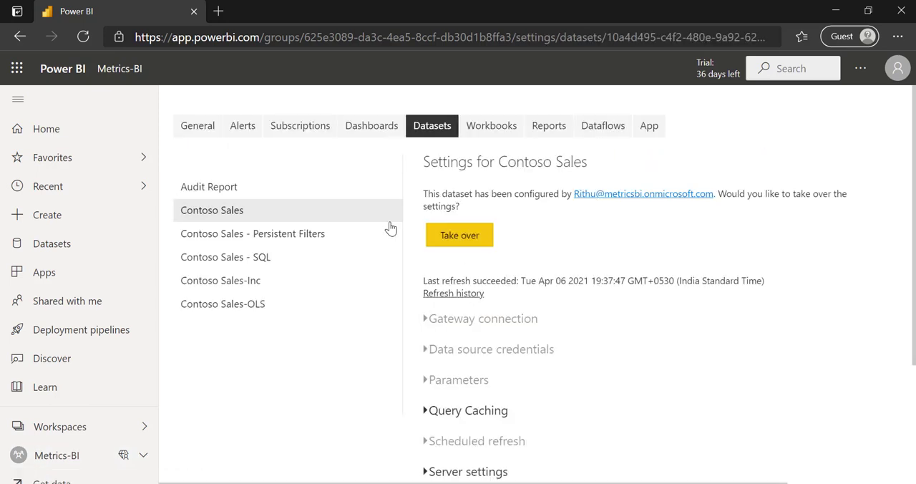
pyautogui.moveTo(432, 193); pyautogui.dragTo(681, 234)
pyautogui.click(597, 241)
pyautogui.moveTo(491, 193); pyautogui.dragTo(828, 209)
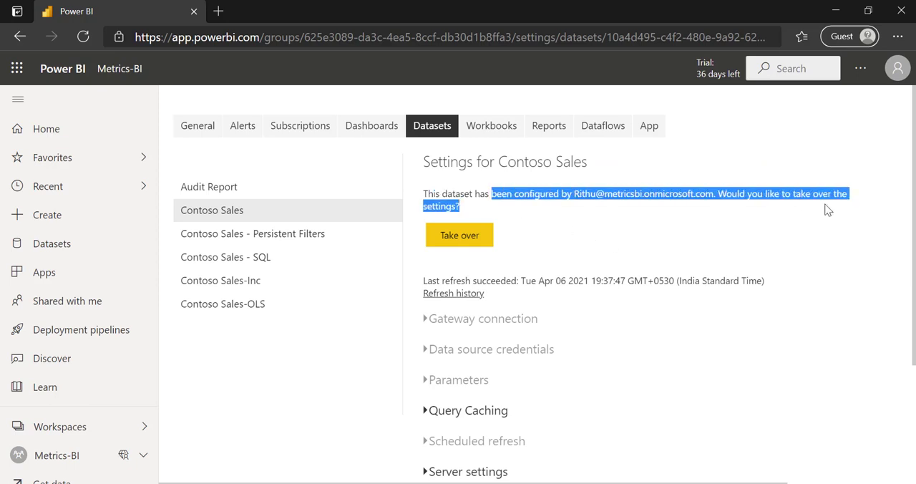
pyautogui.click(682, 236)
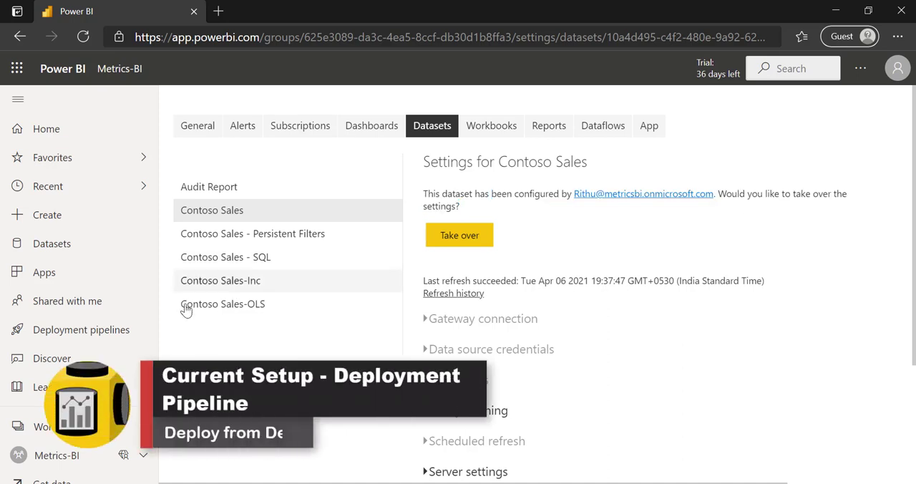
# Open the Paginnated Report deployment pipeline and compare the Contoso Sales dataset in the Development and Test stage contents.
pyautogui.click(76, 330)
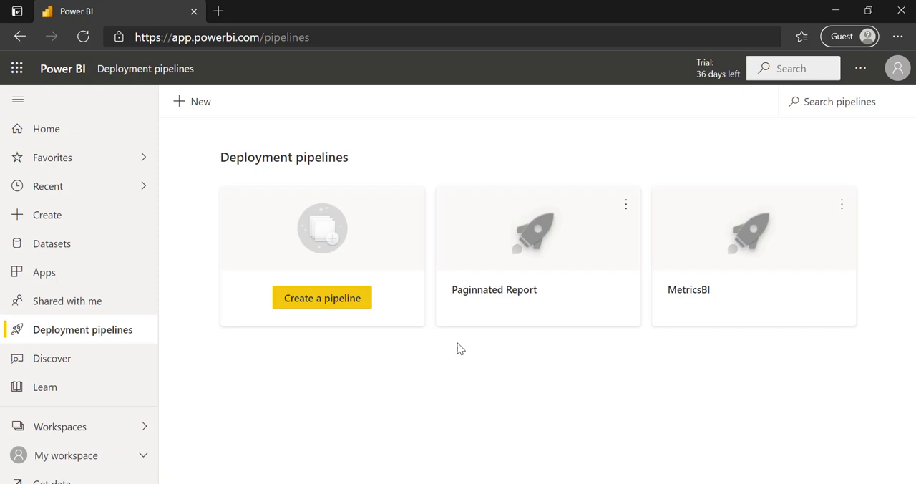
pyautogui.click(536, 249)
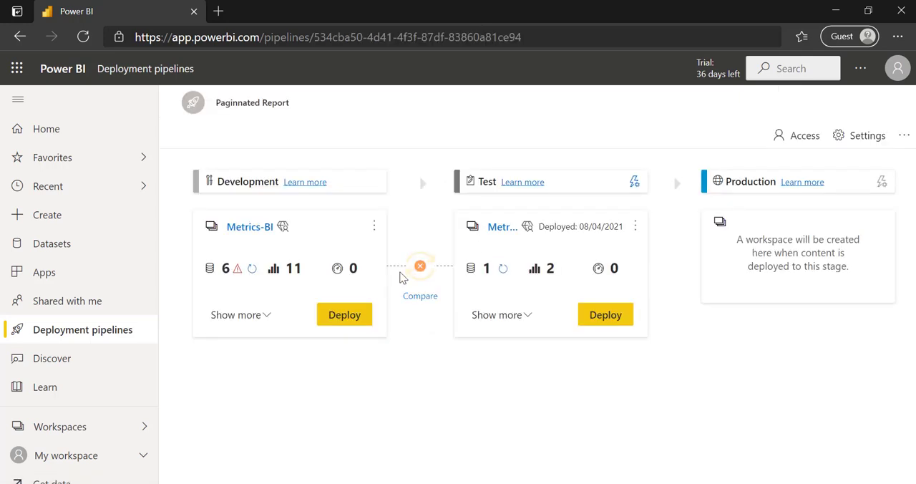
pyautogui.click(259, 316)
pyautogui.click(224, 379)
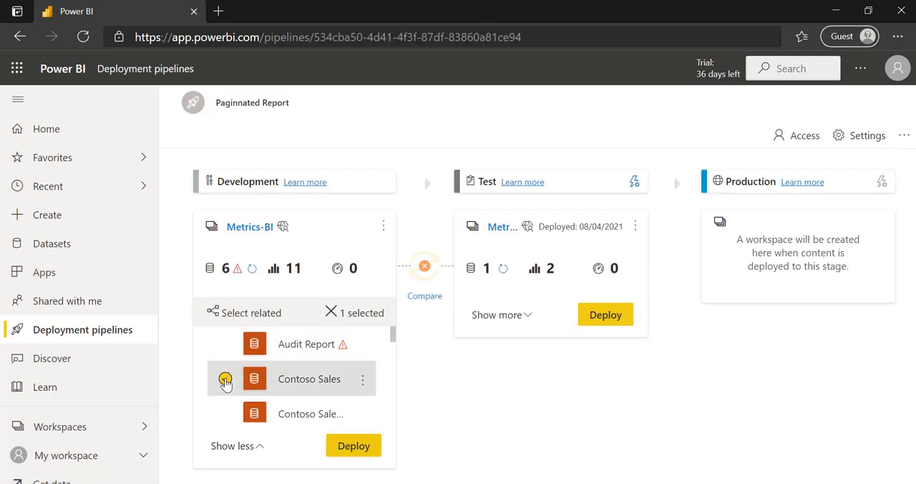
pyautogui.click(486, 318)
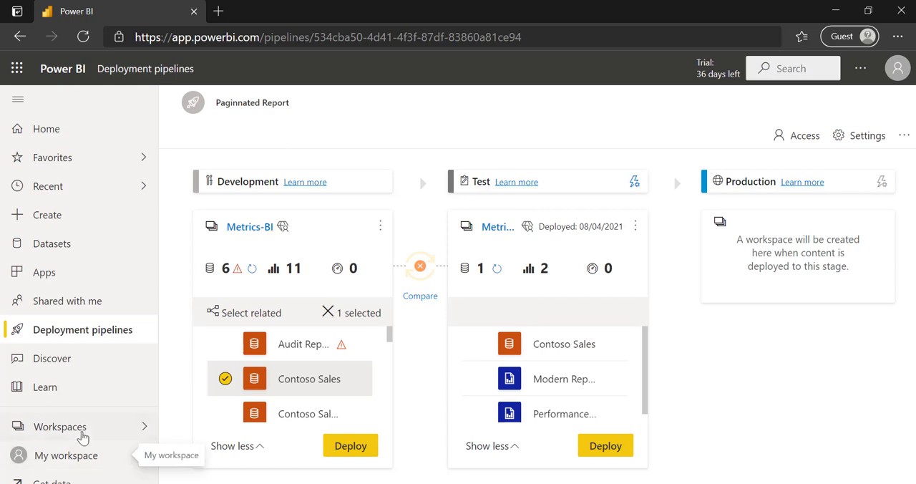
# Open the Contoso Sales dataset settings in the Metrics-BI [Test] workspace and check which account configured it.
pyautogui.click(82, 433)
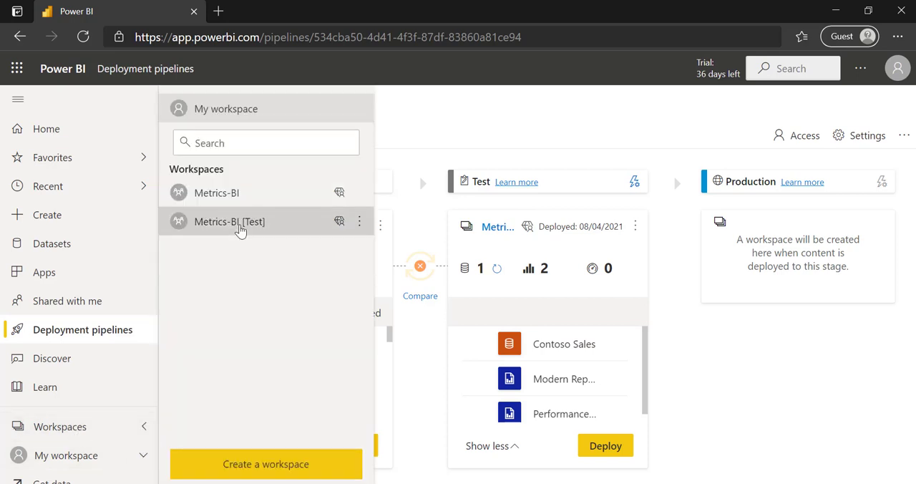
pyautogui.click(241, 224)
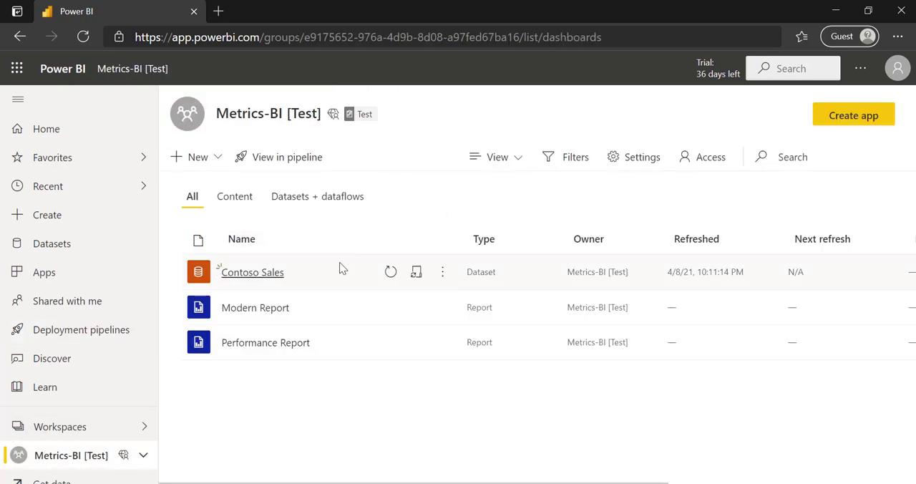
pyautogui.click(416, 272)
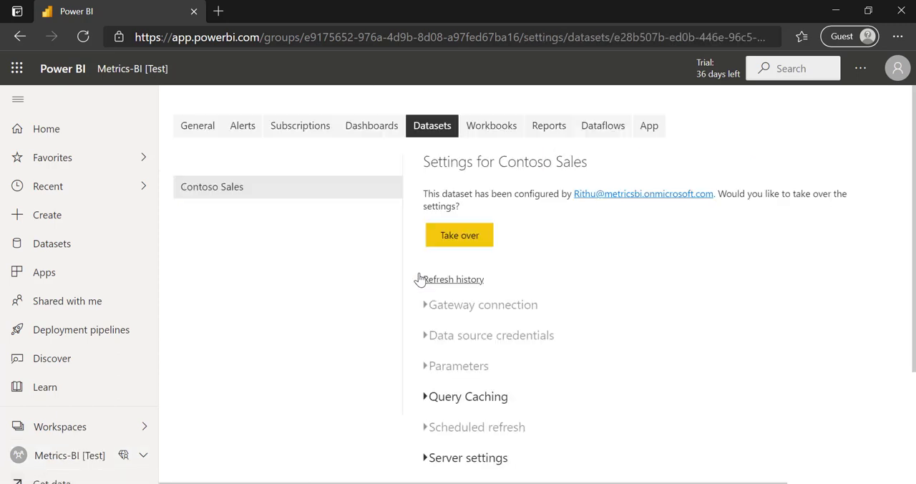
pyautogui.moveTo(438, 193); pyautogui.dragTo(647, 214)
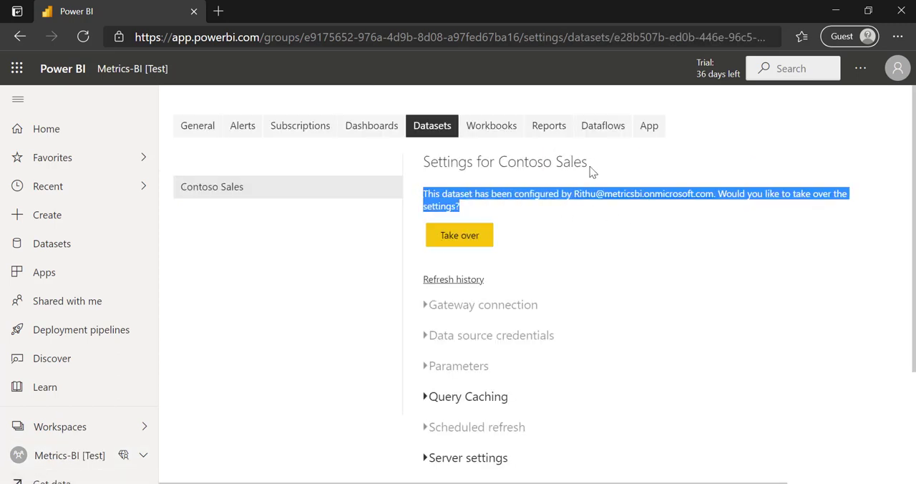
pyautogui.moveTo(589, 164); pyautogui.dragTo(503, 162)
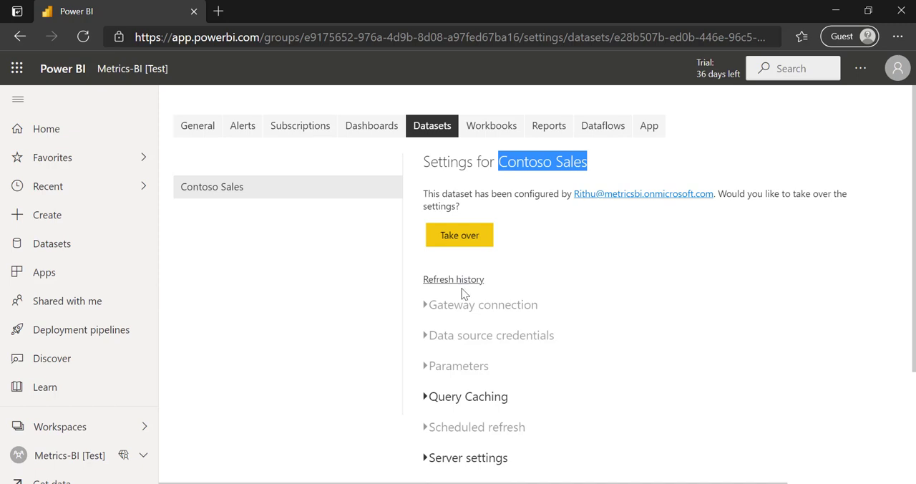
pyautogui.moveTo(462, 206); pyautogui.dragTo(413, 196)
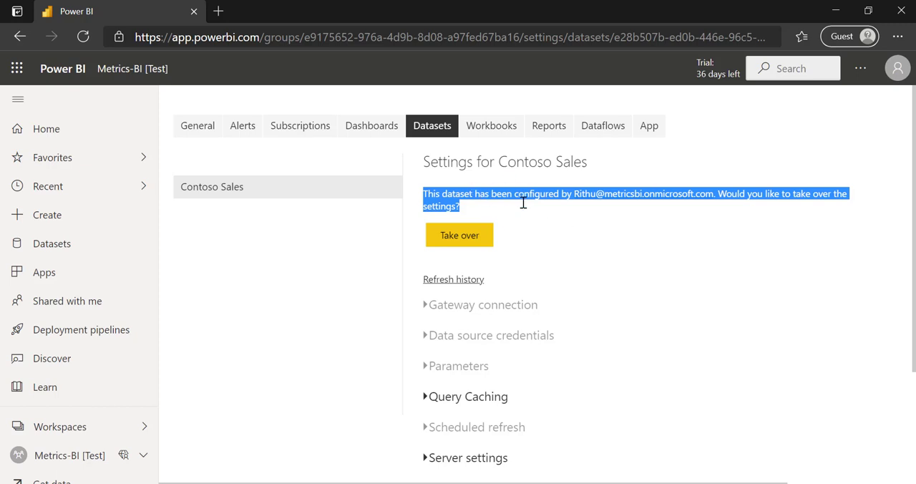
# Deploy only the Contoso Sales dataset from Development to Test in the Paginnated Report pipeline.
pyautogui.click(77, 328)
pyautogui.click(520, 242)
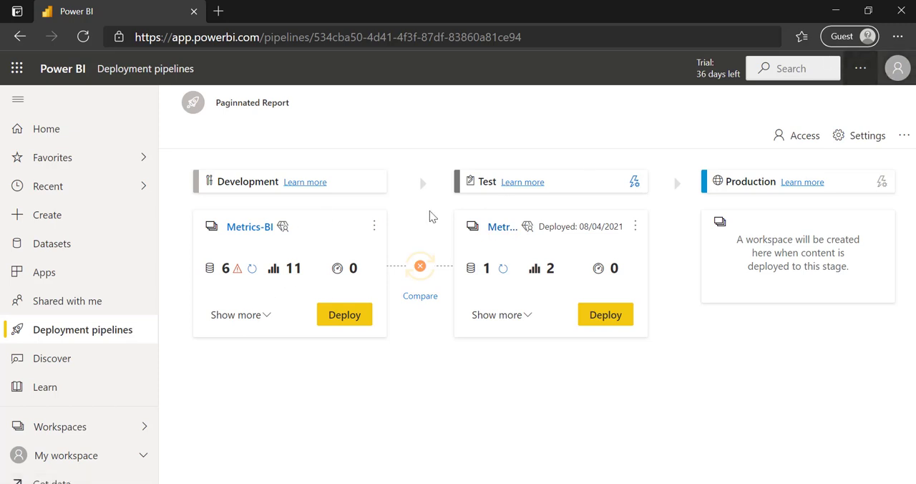
pyautogui.click(259, 316)
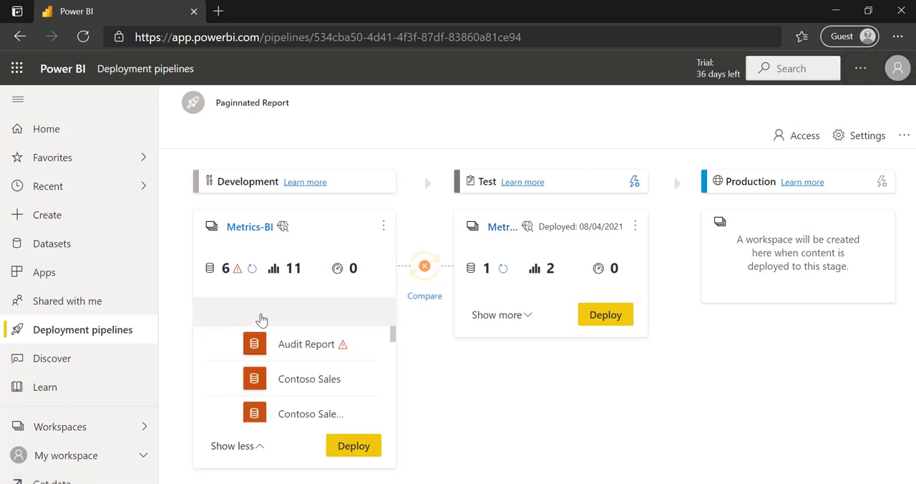
pyautogui.click(226, 379)
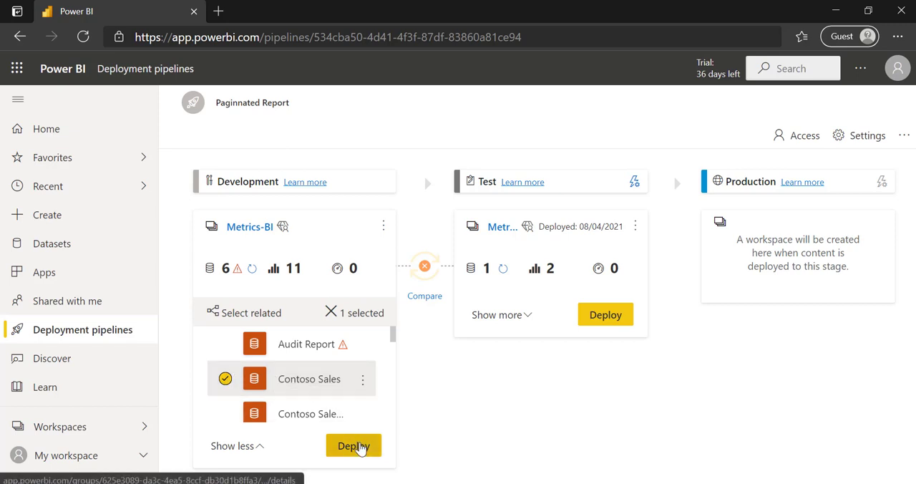
pyautogui.click(360, 447)
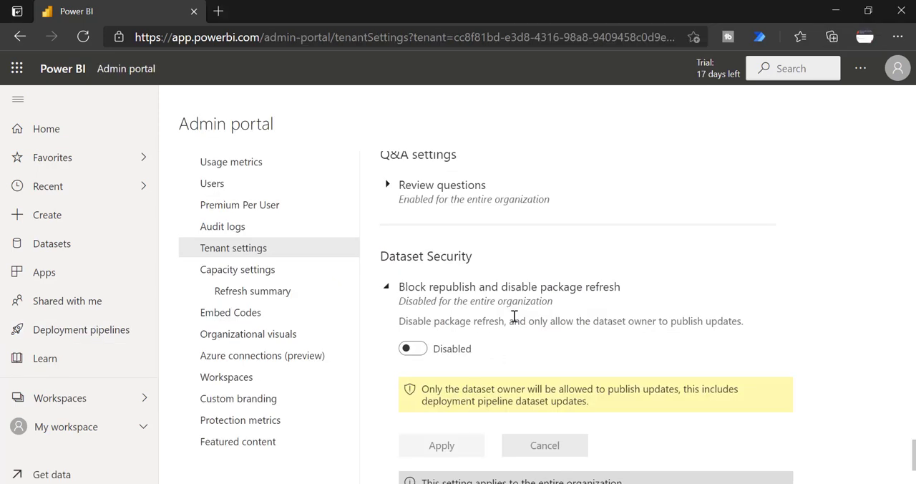
# Enable "Block republish and disable package refresh" under Dataset Security in the admin portal and apply the change.
pyautogui.moveTo(470, 258); pyautogui.dragTo(382, 259)
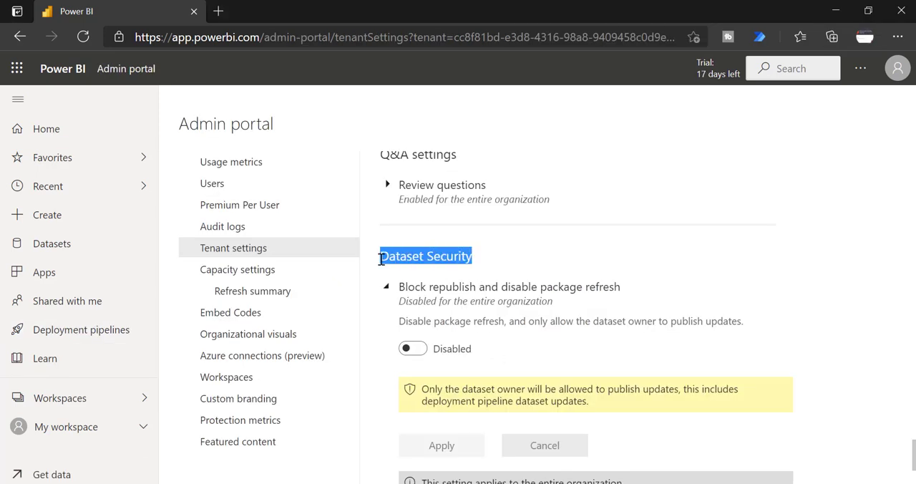
pyautogui.click(413, 351)
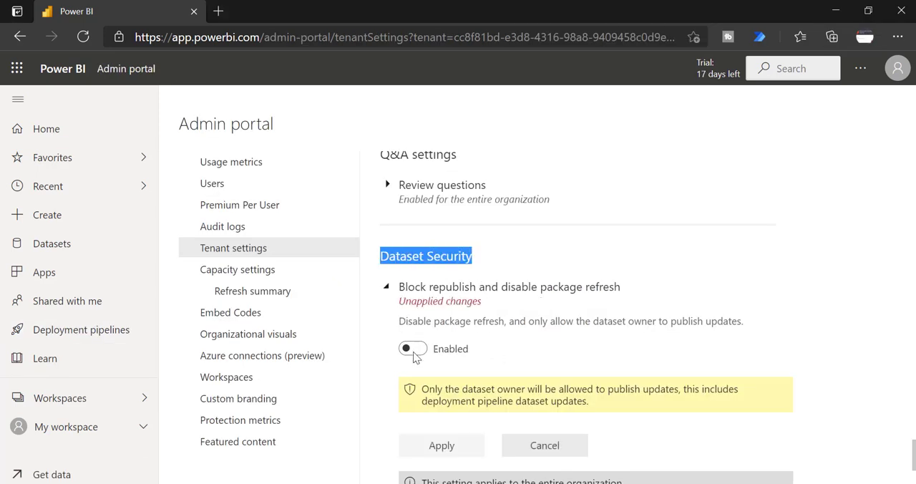
pyautogui.click(442, 445)
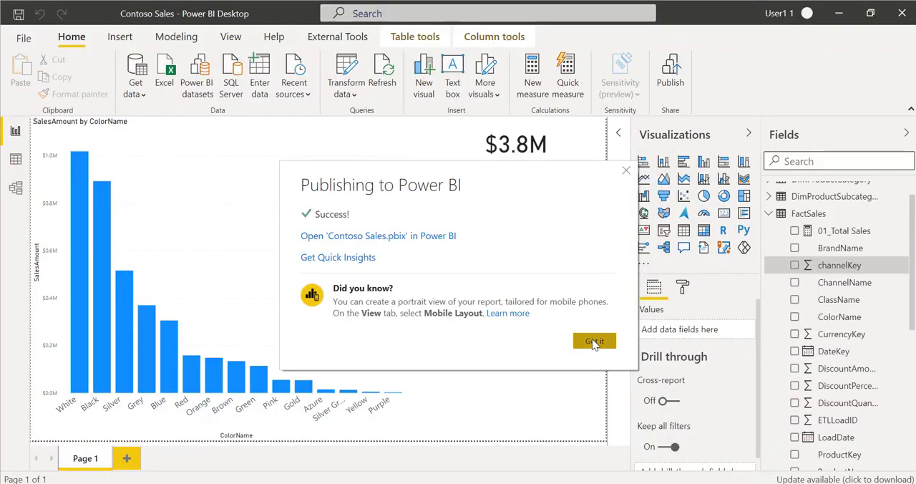
# Try to publish the Contoso Sales report from Power BI Desktop to the Metrics-BI workspace.
pyautogui.click(593, 341)
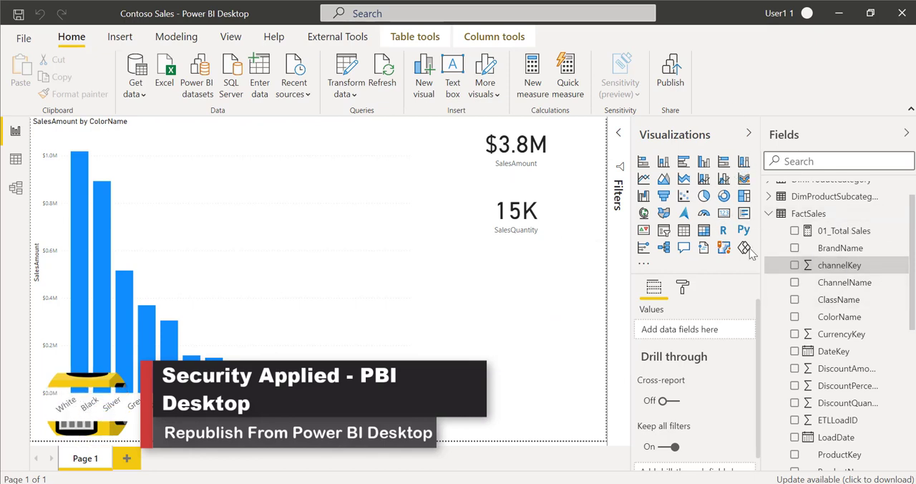
pyautogui.click(671, 68)
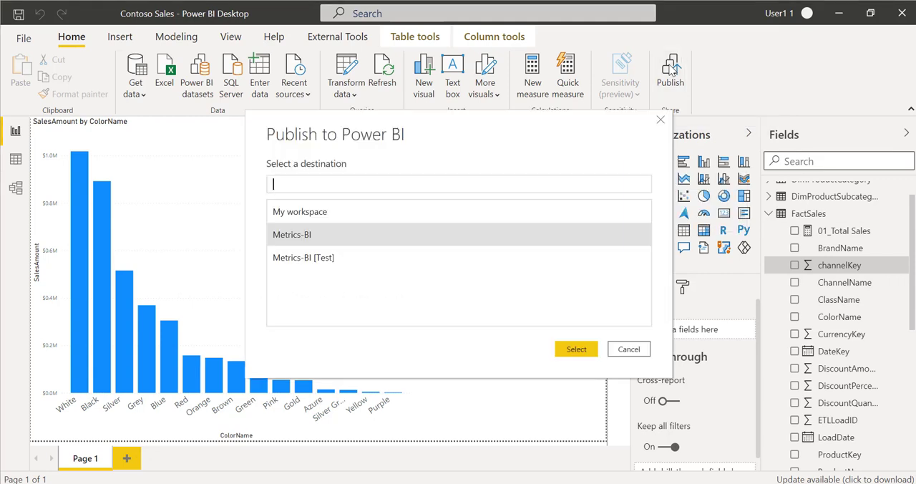
pyautogui.click(576, 349)
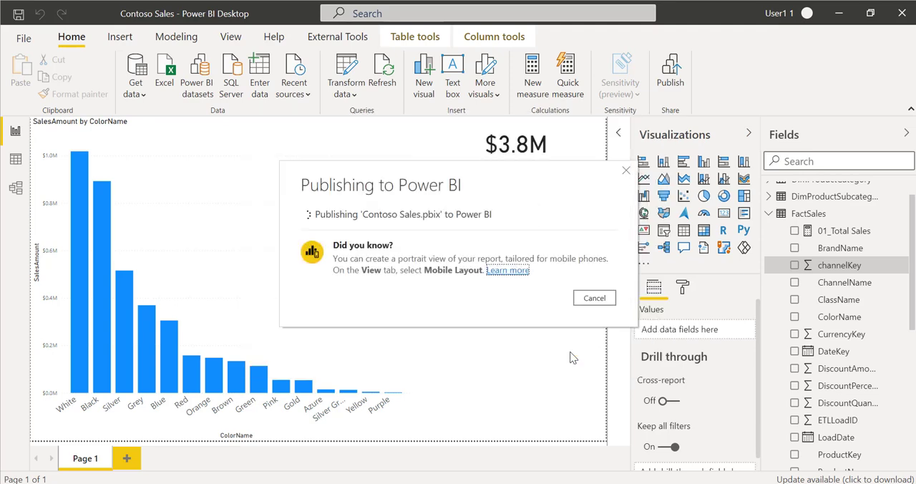
pyautogui.click(564, 351)
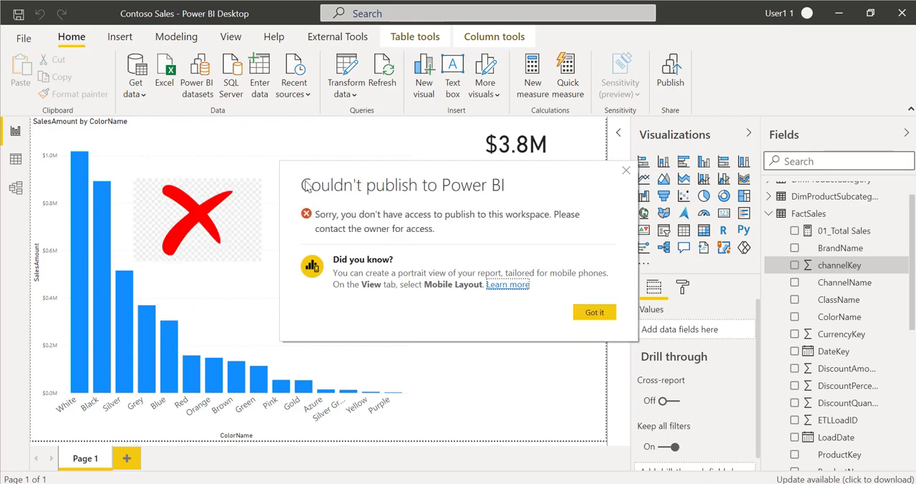
pyautogui.moveTo(306, 187); pyautogui.dragTo(283, 173)
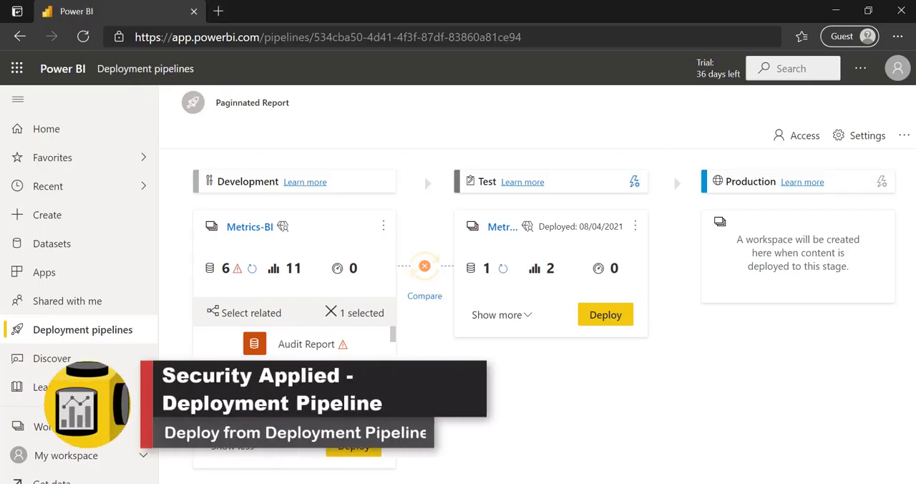
# Try to deploy only the Contoso Sales dataset from Development to Test in the Paginnated Report pipeline, then read and dismiss the response.
pyautogui.click(71, 323)
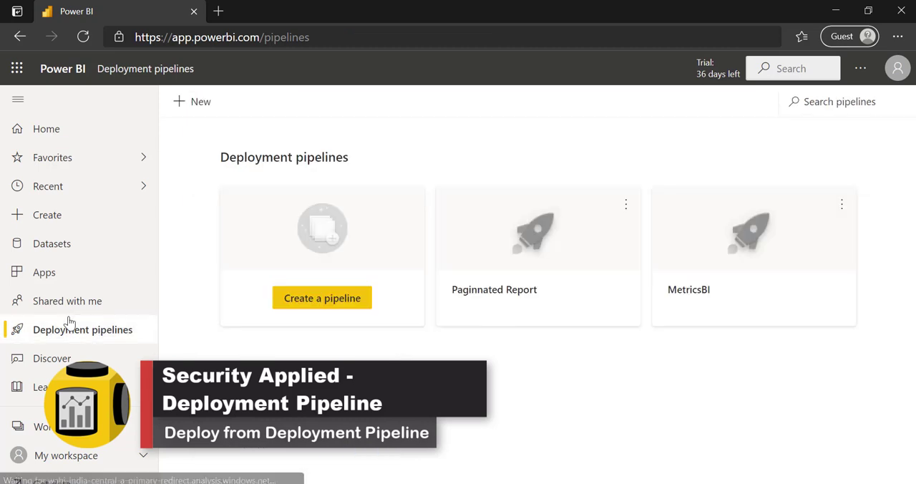
pyautogui.click(559, 231)
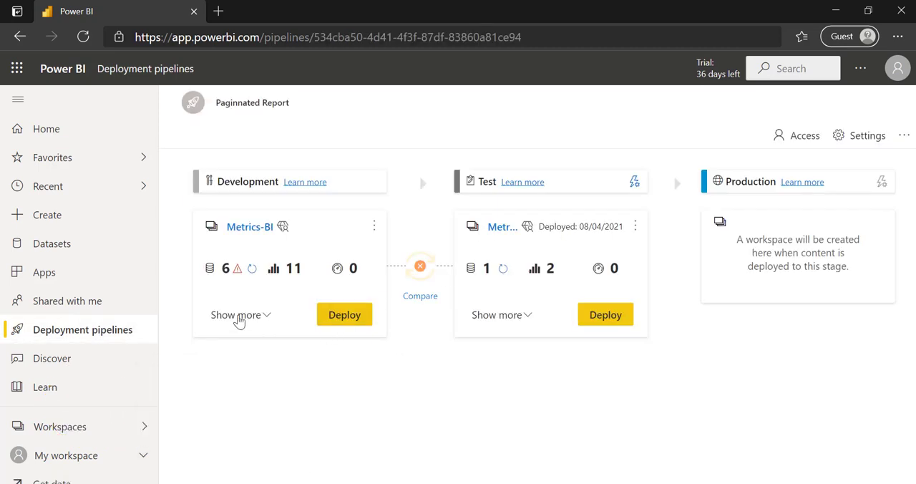
pyautogui.click(237, 319)
pyautogui.click(224, 379)
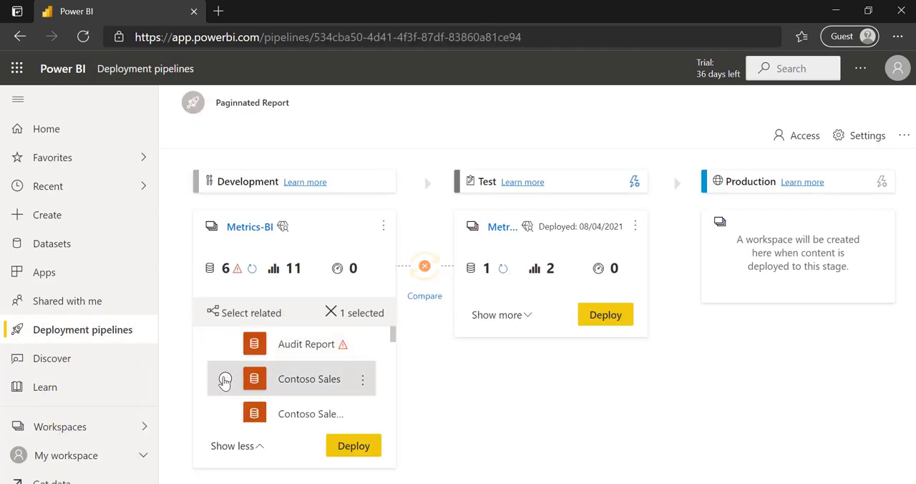
pyautogui.click(353, 446)
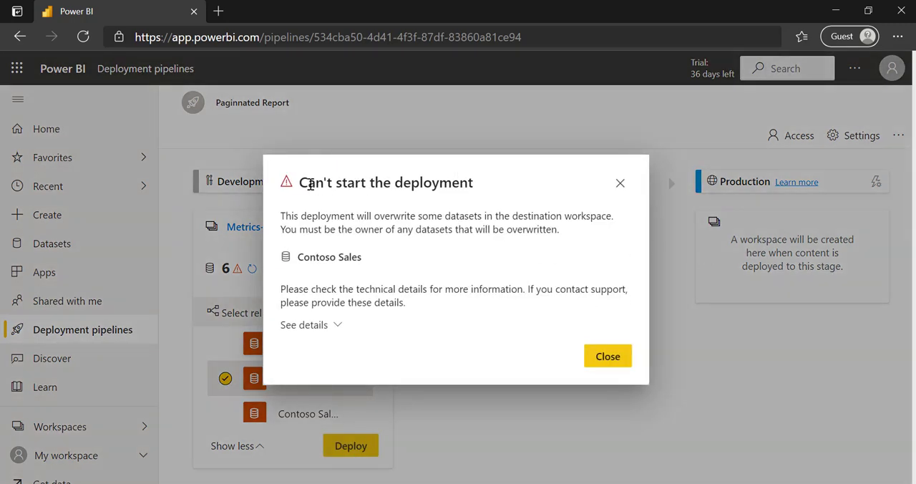
pyautogui.moveTo(305, 181); pyautogui.dragTo(485, 188)
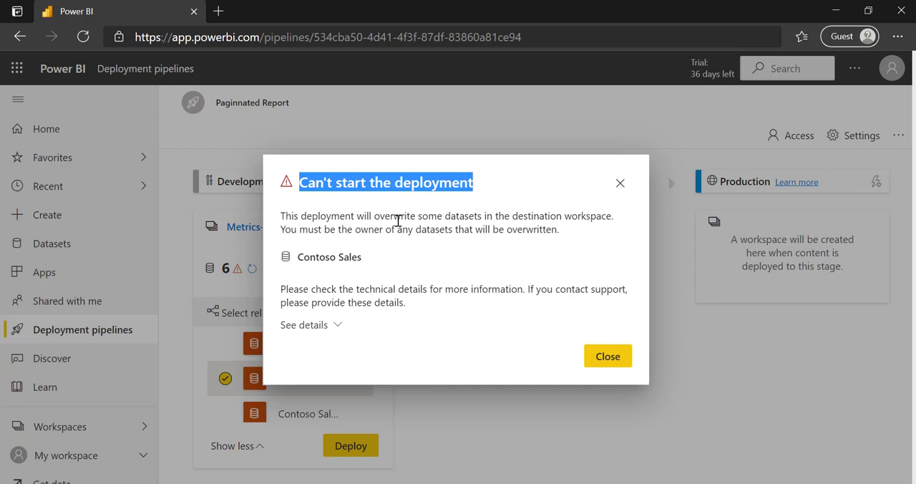
pyautogui.moveTo(465, 217); pyautogui.dragTo(337, 239)
pyautogui.click(337, 237)
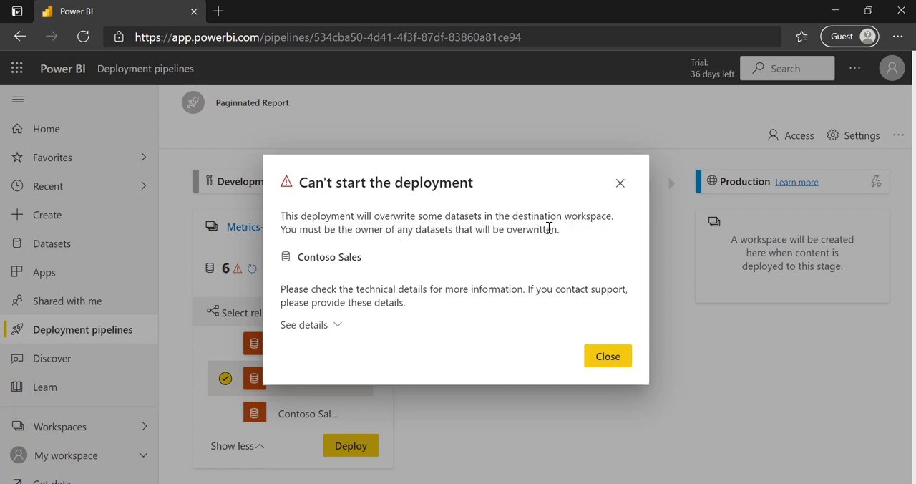
pyautogui.moveTo(564, 231); pyautogui.dragTo(278, 219)
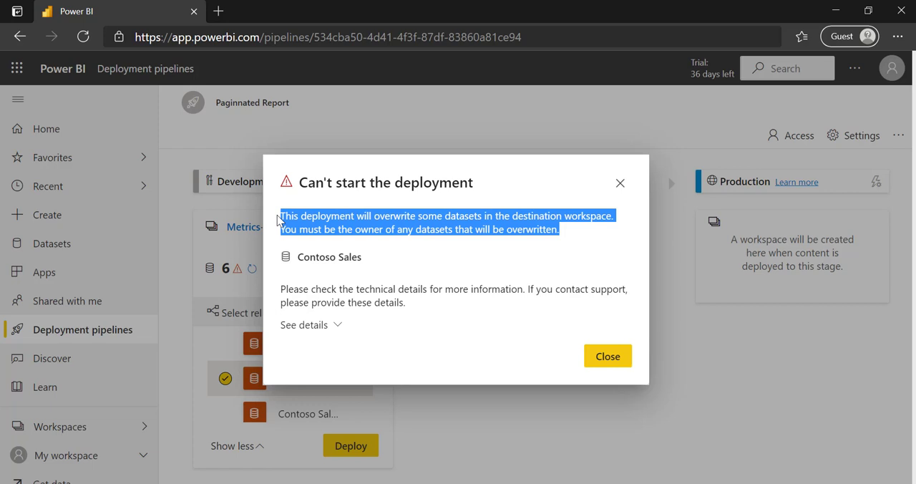
pyautogui.click(607, 356)
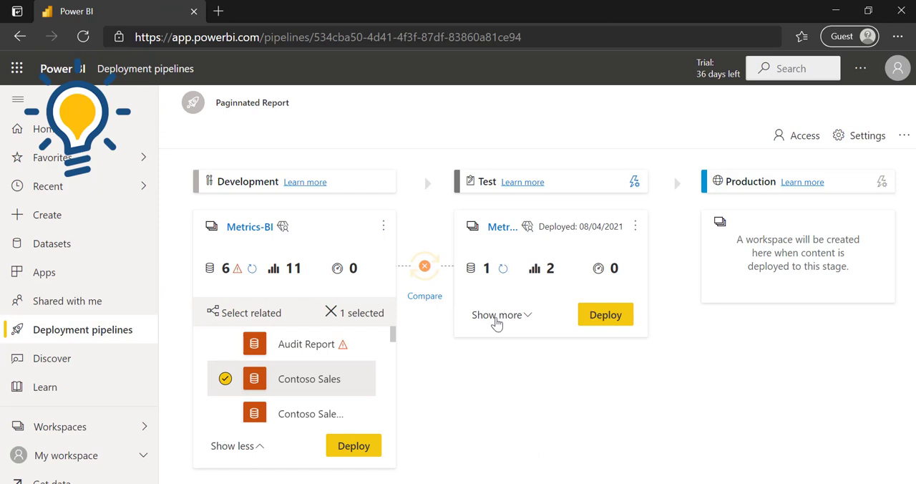
# Delete the Contoso Sales dataset from the Test stage of the Paginnated Report pipeline.
pyautogui.click(498, 312)
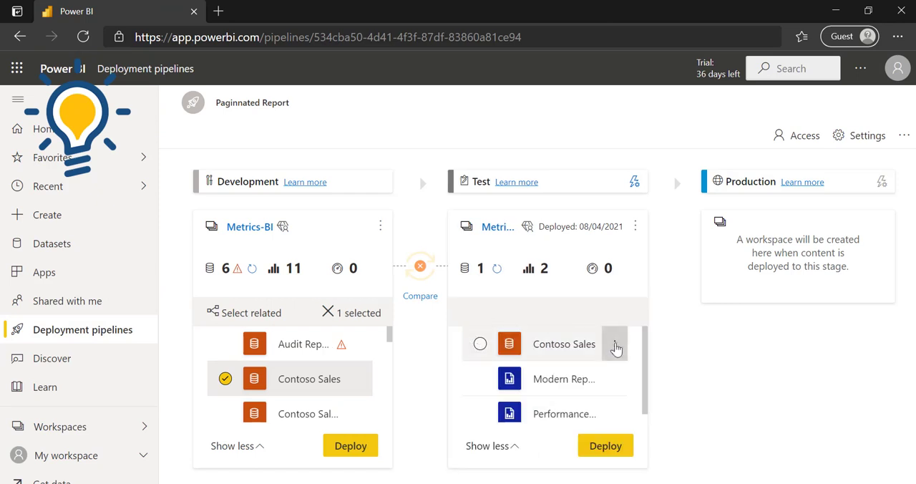
pyautogui.click(615, 346)
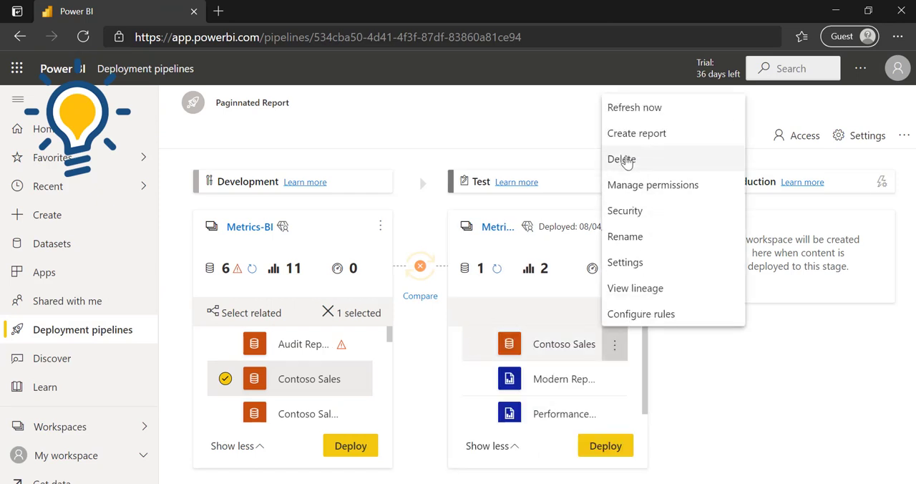
pyautogui.click(627, 159)
pyautogui.click(469, 318)
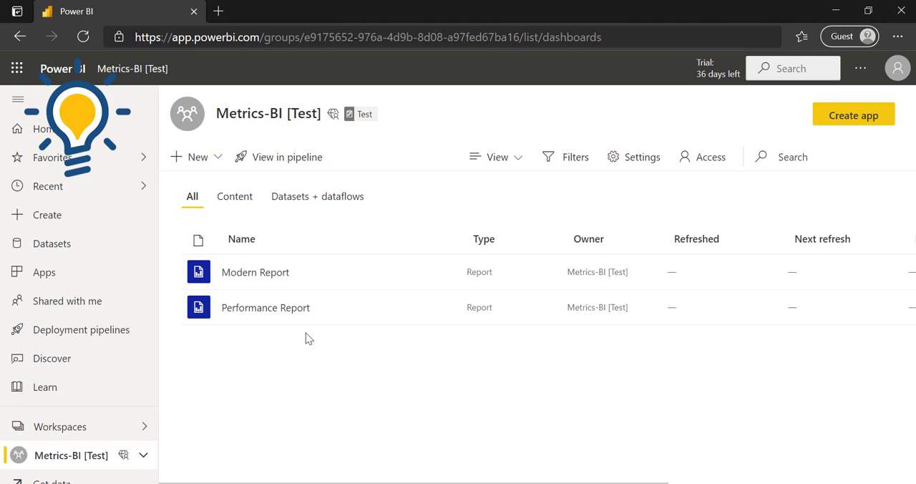
# Reopen the Paginnated Report pipeline and deploy only the Contoso Sales dataset from Development to Test again.
pyautogui.click(76, 330)
pyautogui.click(528, 255)
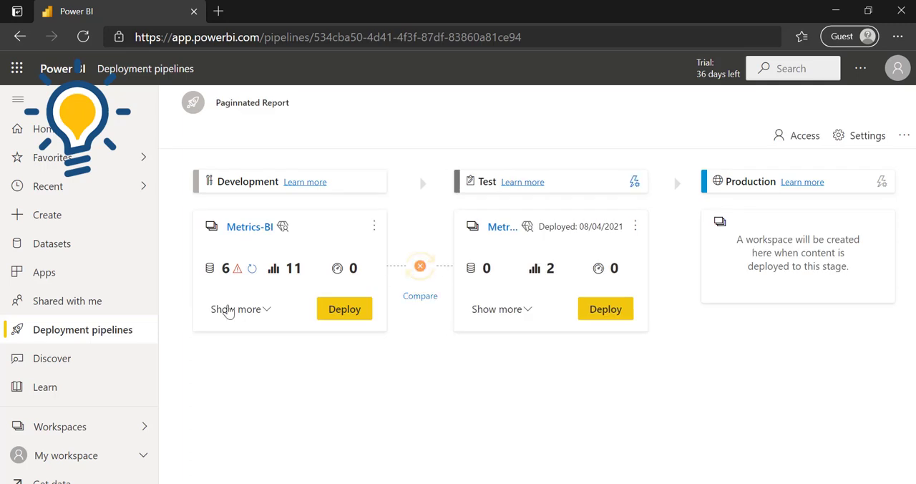
pyautogui.click(226, 310)
pyautogui.click(225, 379)
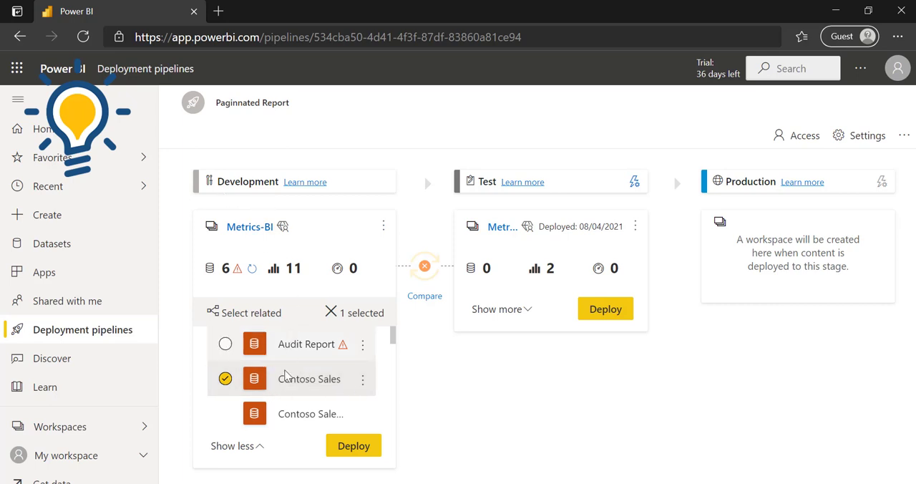
pyautogui.click(356, 447)
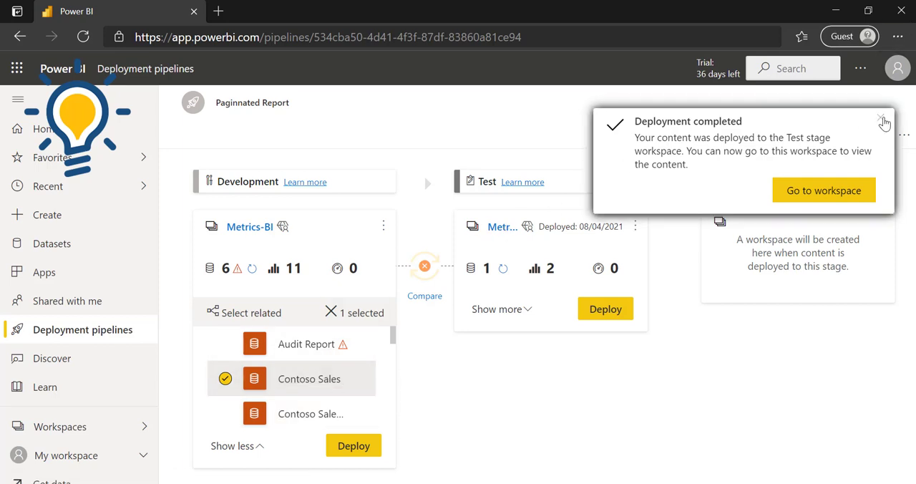
pyautogui.click(882, 120)
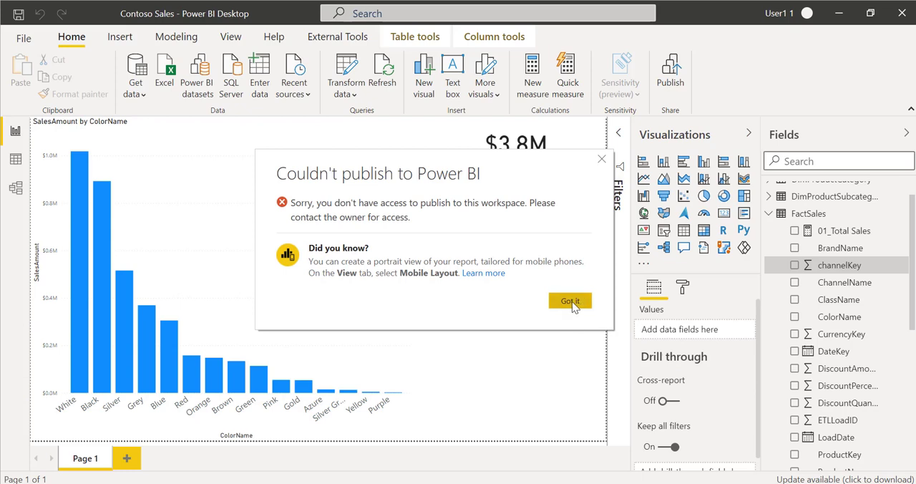
# Open the Contoso Sales model from Power BI Desktop in Tabular Editor and select the 01_Total Sales measure of the FactSales table.
pyautogui.click(572, 301)
pyautogui.click(337, 36)
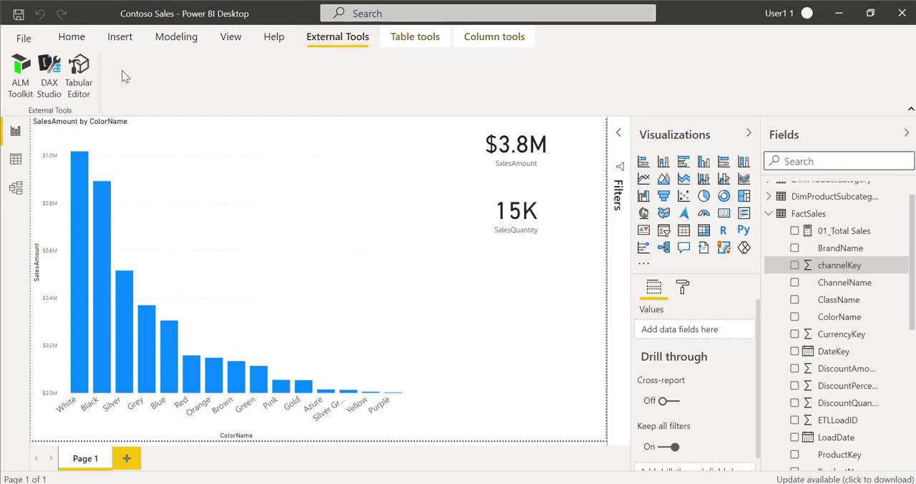
pyautogui.click(82, 71)
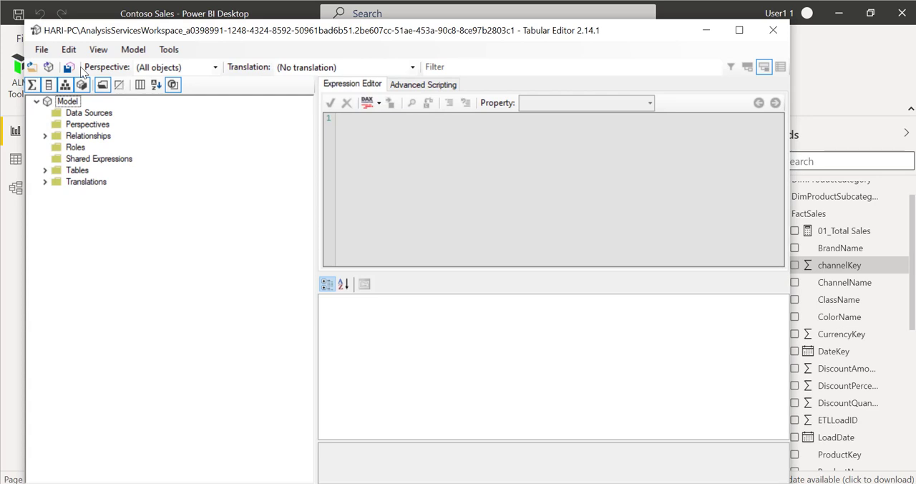
pyautogui.click(45, 171)
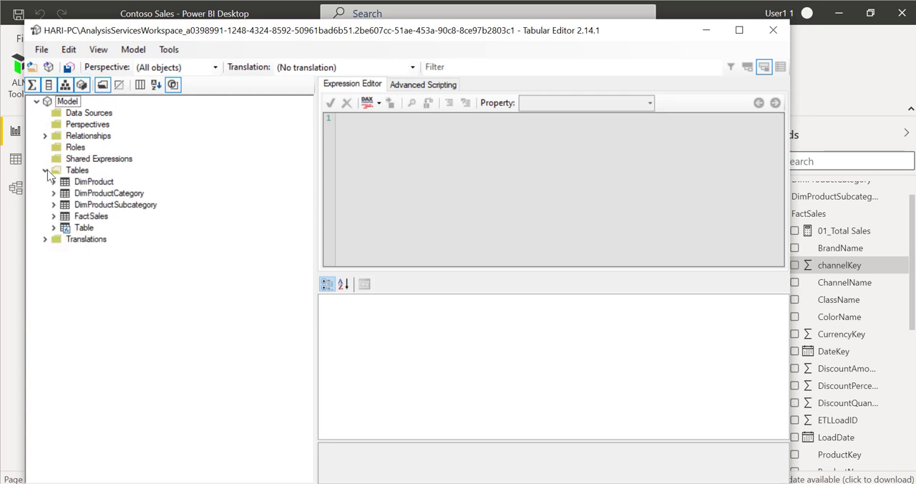
pyautogui.click(54, 216)
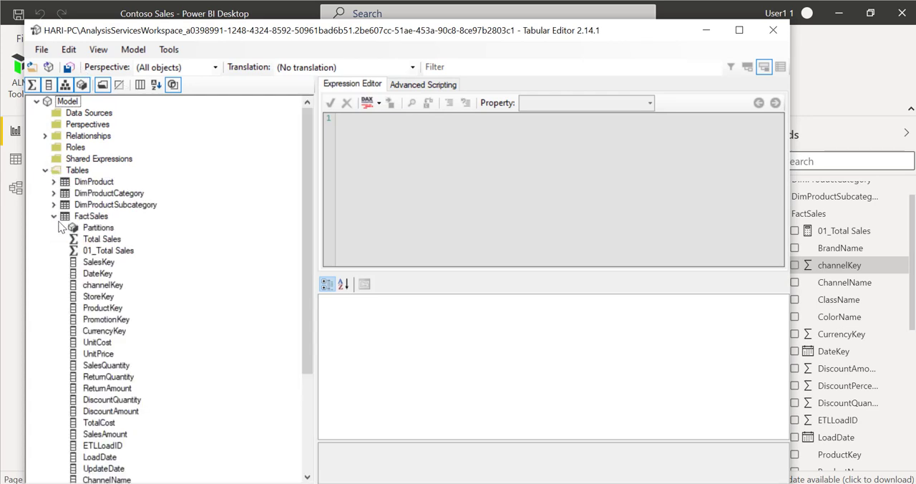
pyautogui.click(117, 253)
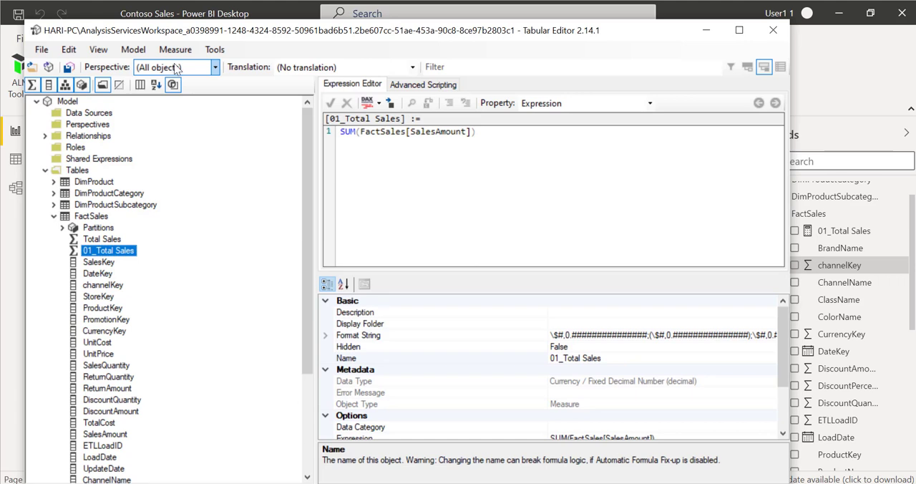
# Start deploying the model from Tabular Editor and copy the workspace connection address from the Metrics-BI workspace's Premium settings.
pyautogui.click(41, 52)
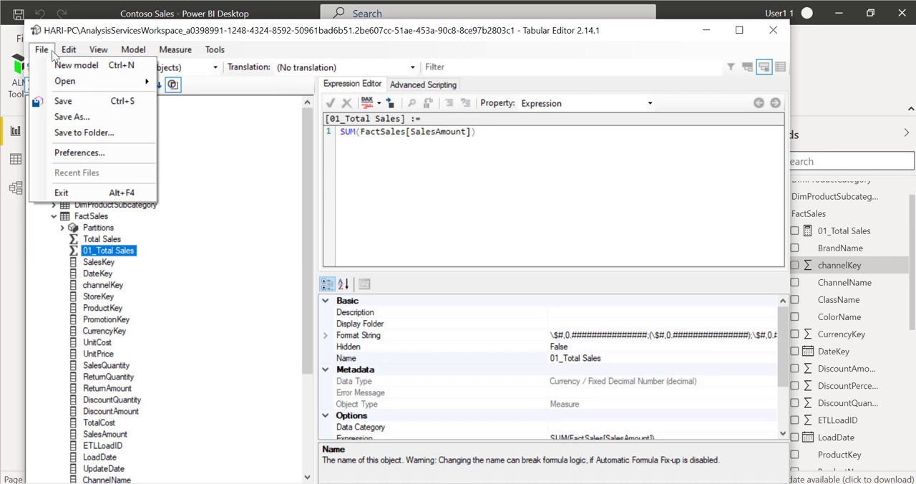
pyautogui.moveTo(133, 50)
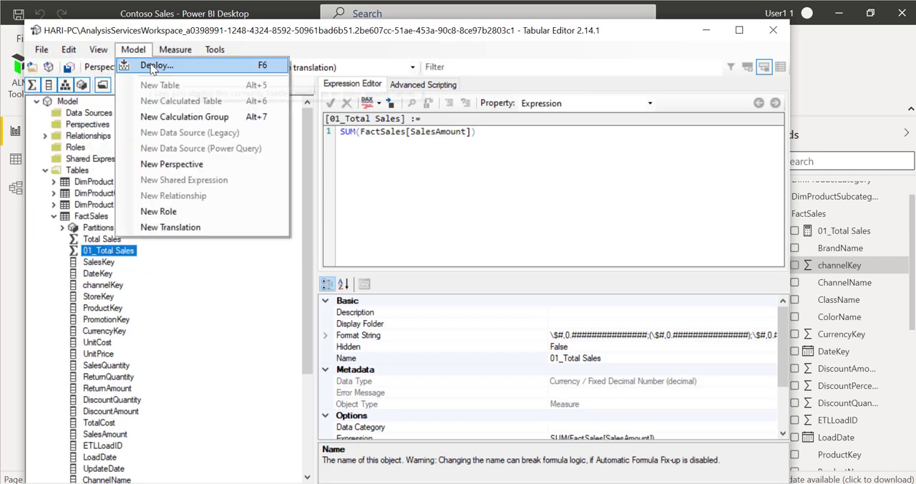
pyautogui.click(151, 67)
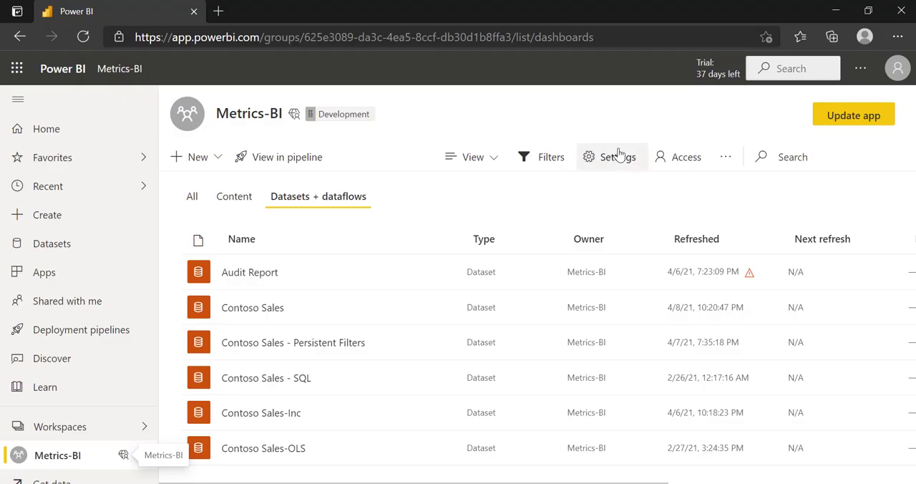
pyautogui.click(612, 160)
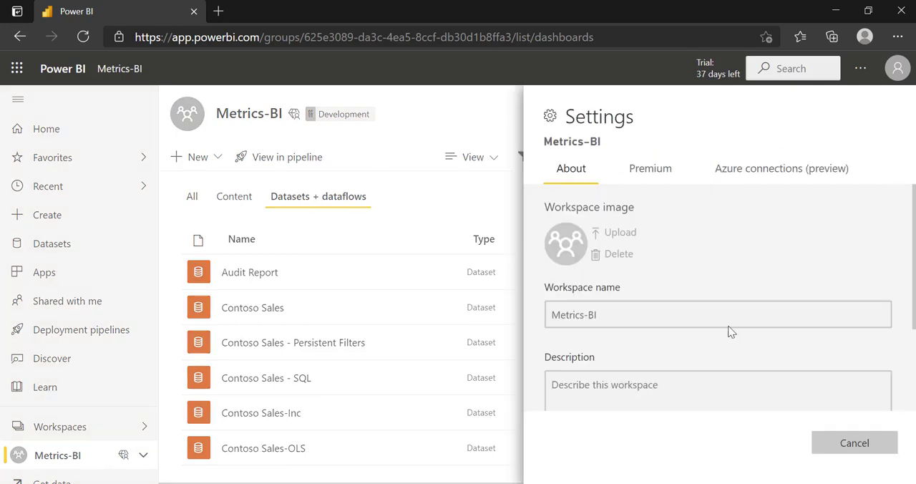
pyautogui.click(644, 176)
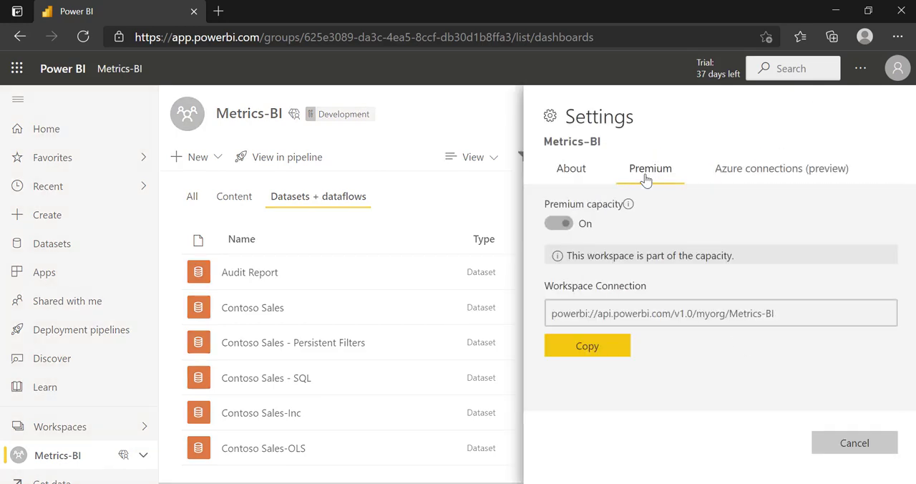
pyautogui.click(591, 347)
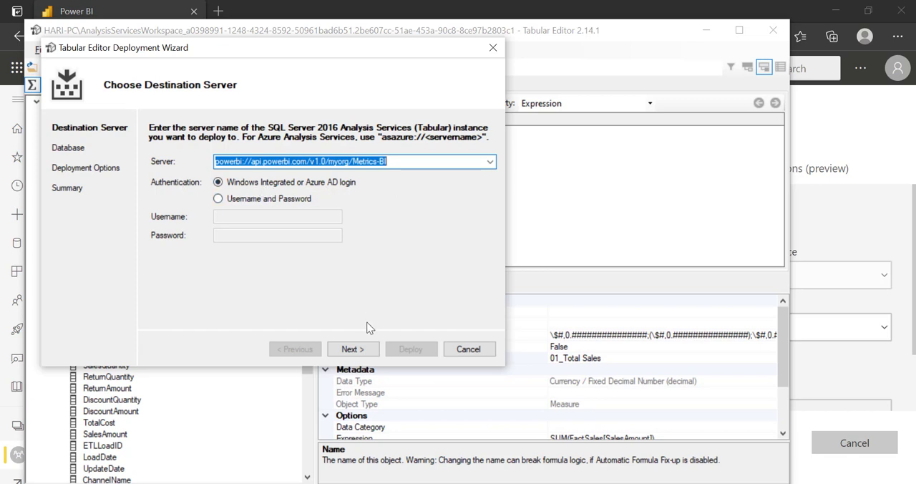
# Set the deployment destination to powerbi://api.powerbi.com/v1.0/myorg/Metrics-BI, sign in with the first listed account, and choose the Contoso Sales database.
pyautogui.click(351, 352)
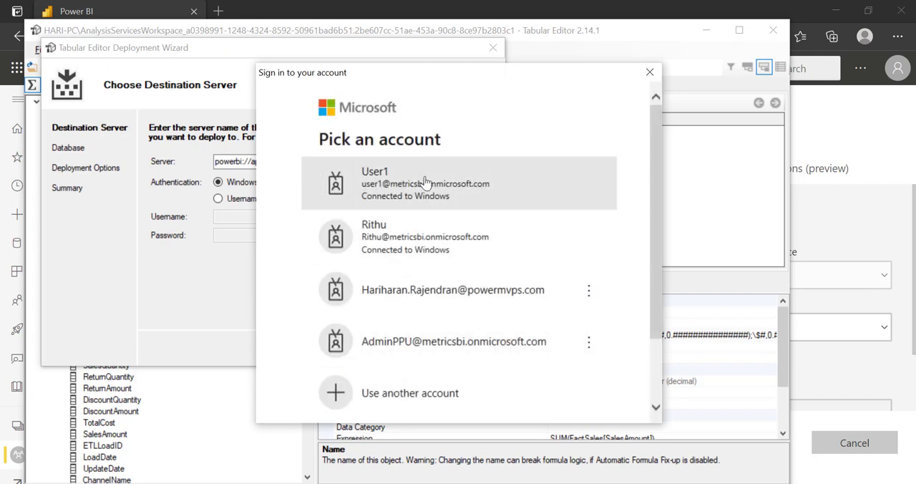
pyautogui.click(425, 181)
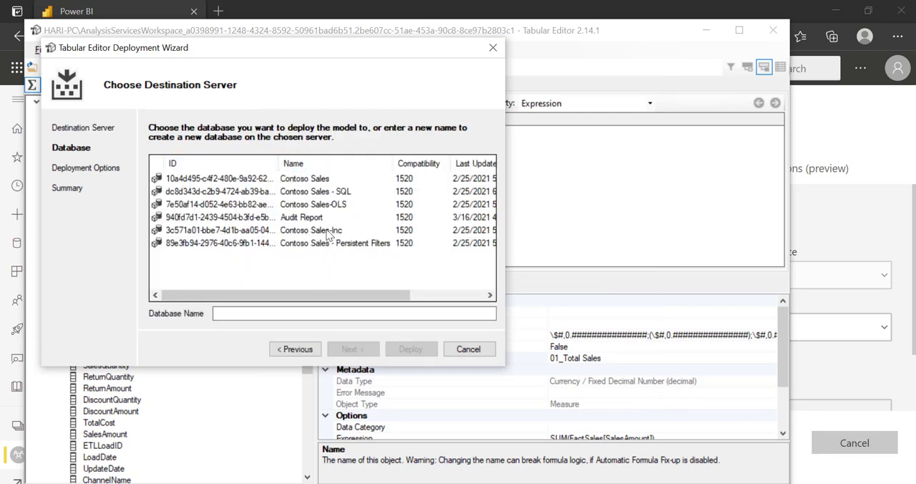
pyautogui.click(309, 180)
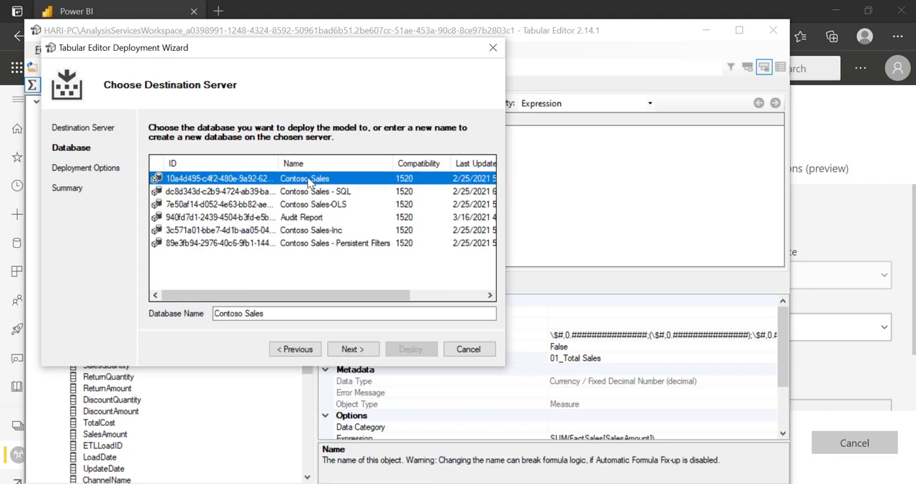
pyautogui.click(342, 352)
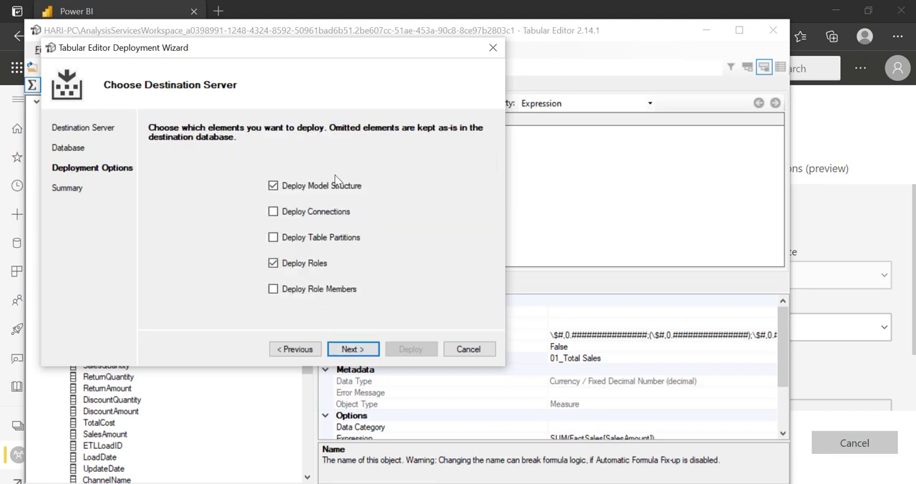
# Deploy the model structure and roles from Tabular Editor to the existing Contoso Sales database, and maximize the model window.
pyautogui.click(353, 350)
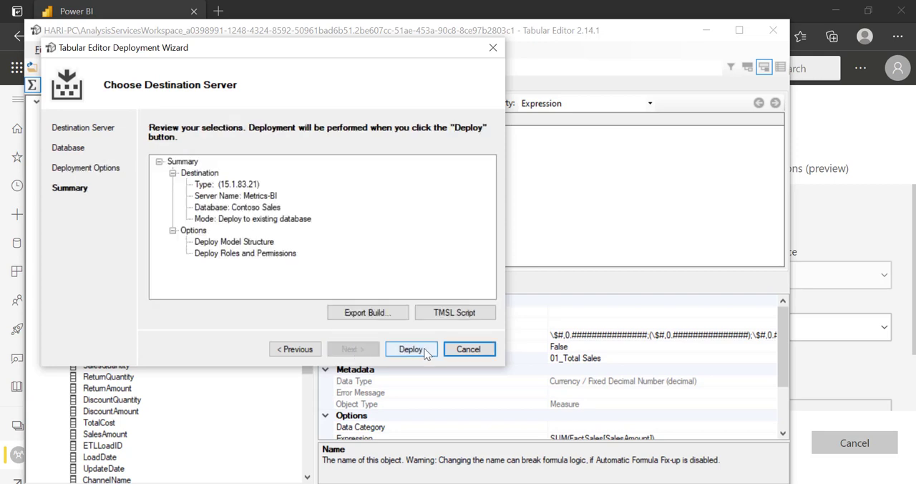
pyautogui.click(417, 349)
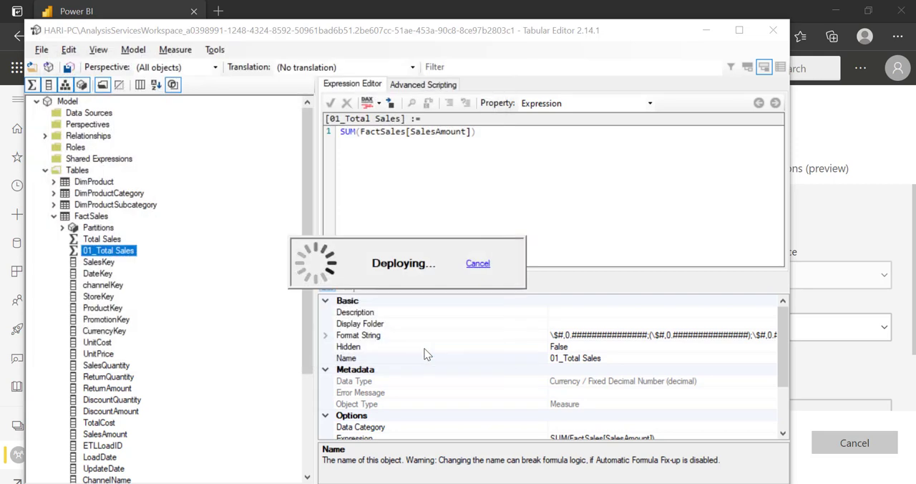
pyautogui.click(740, 30)
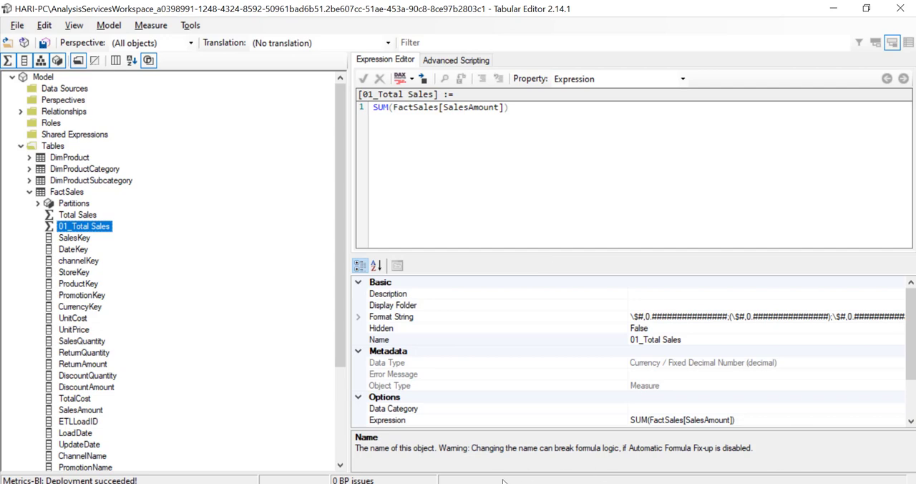
# Switch to the Power BI admin portal and review the Dataset Security tenant setting that blocks republishing.
pyautogui.click(445, 483)
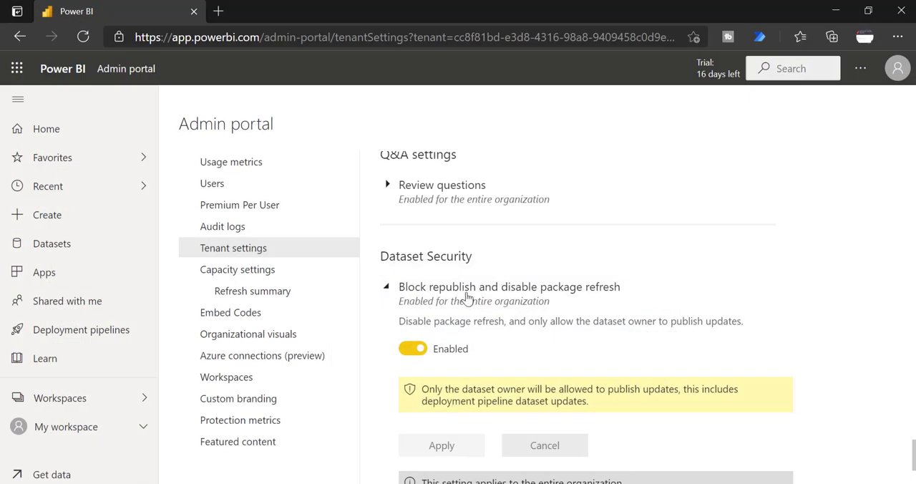
pyautogui.moveTo(474, 260); pyautogui.dragTo(382, 260)
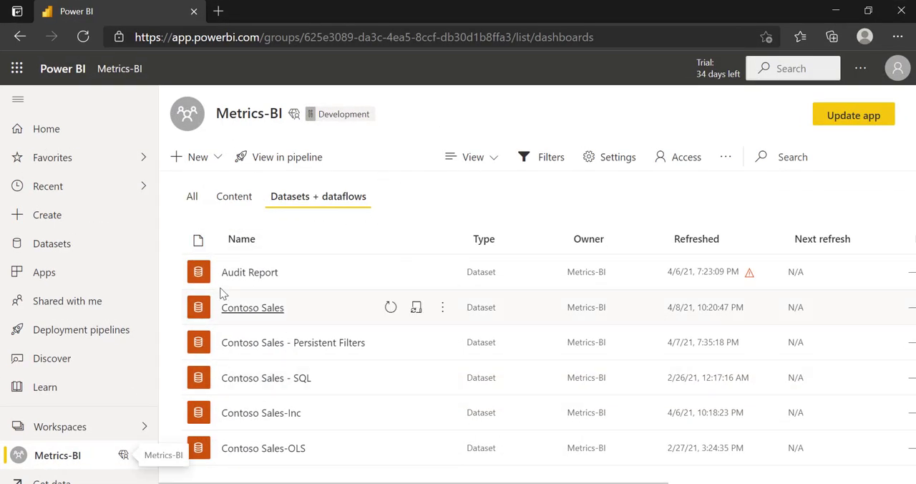
# Open the Contoso Sales dataset's settings in the Metrics-BI workspace, check who configured it, and take over its ownership.
pyautogui.click(417, 308)
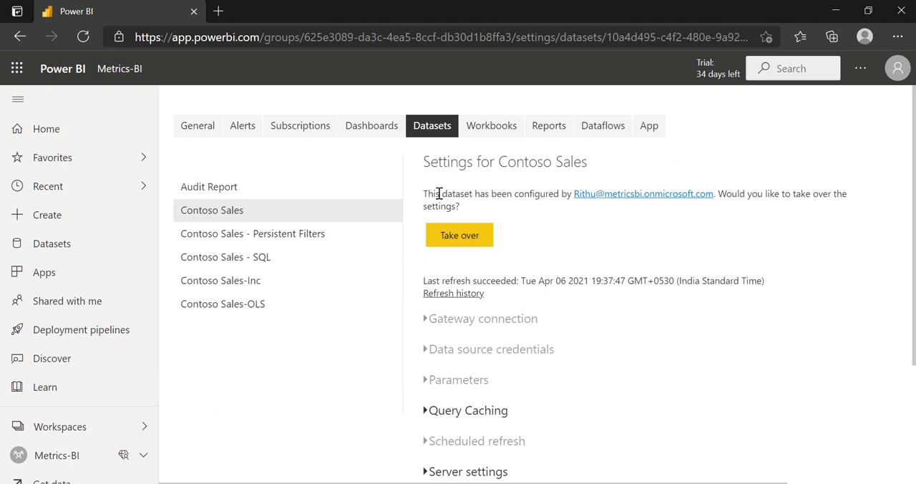
pyautogui.moveTo(441, 195); pyautogui.dragTo(554, 198)
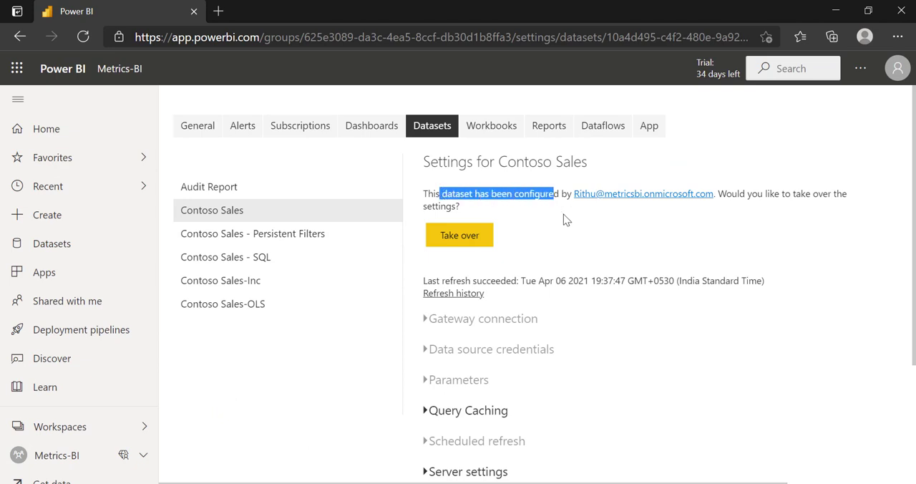
pyautogui.click(577, 230)
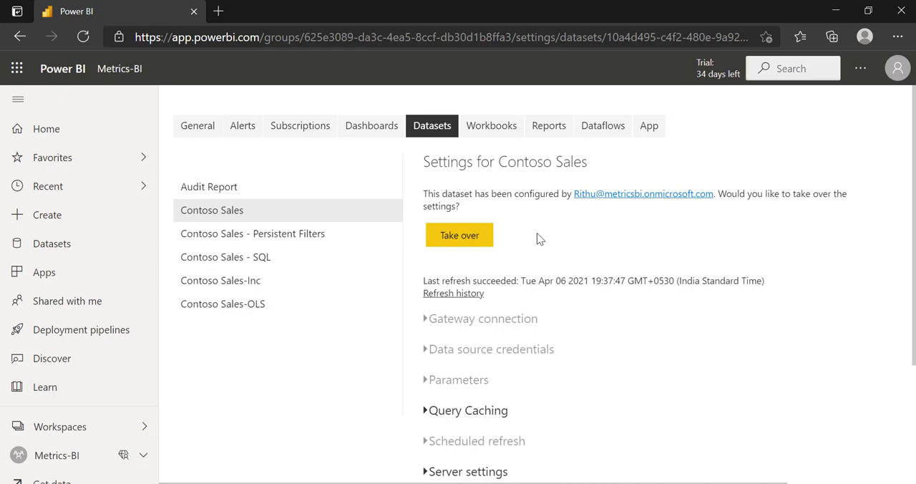
pyautogui.click(469, 240)
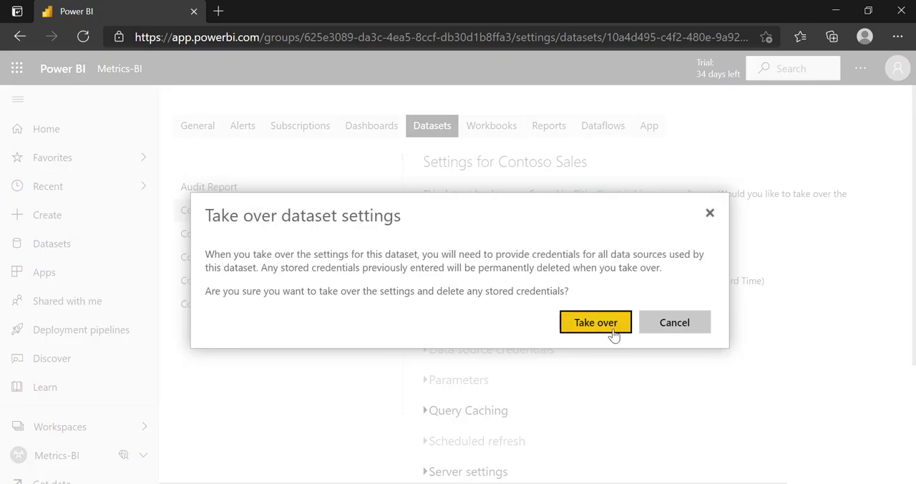
pyautogui.click(609, 327)
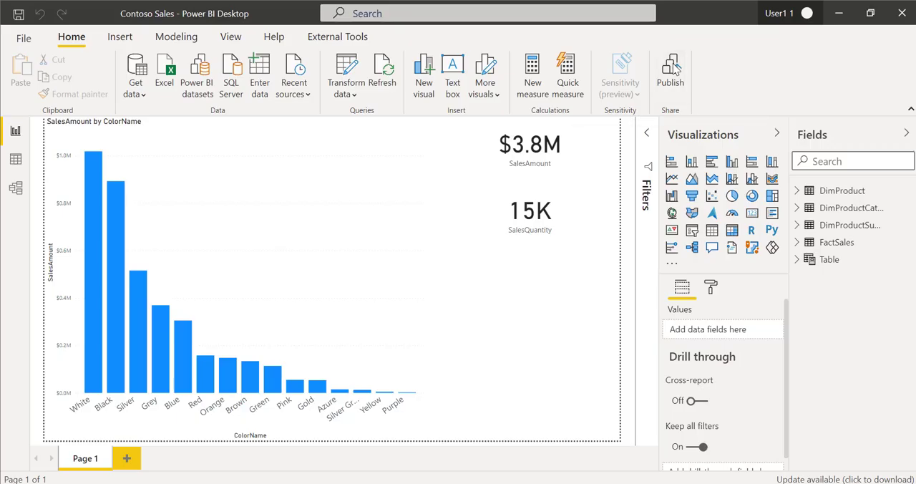
# Switch to Power BI Desktop and publish the Contoso Sales report to the Metrics-BI workspace, replacing the existing dataset.
pyautogui.click(672, 68)
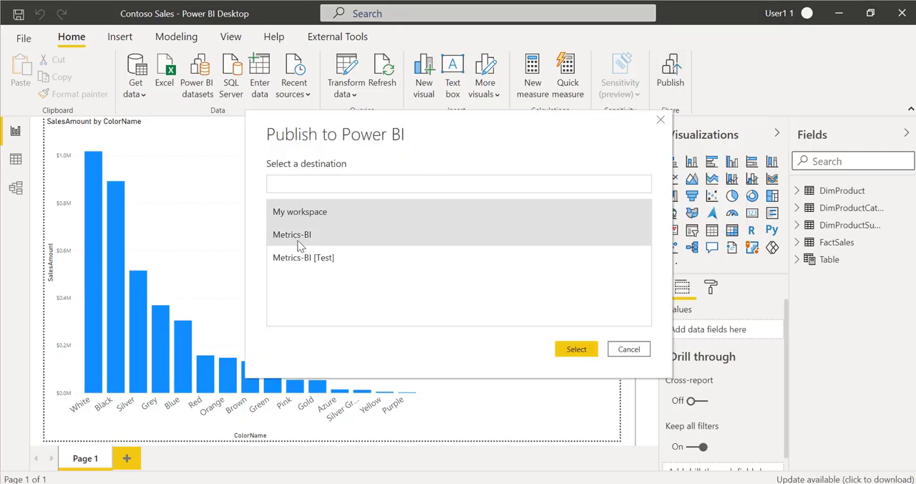
pyautogui.click(299, 236)
pyautogui.click(578, 349)
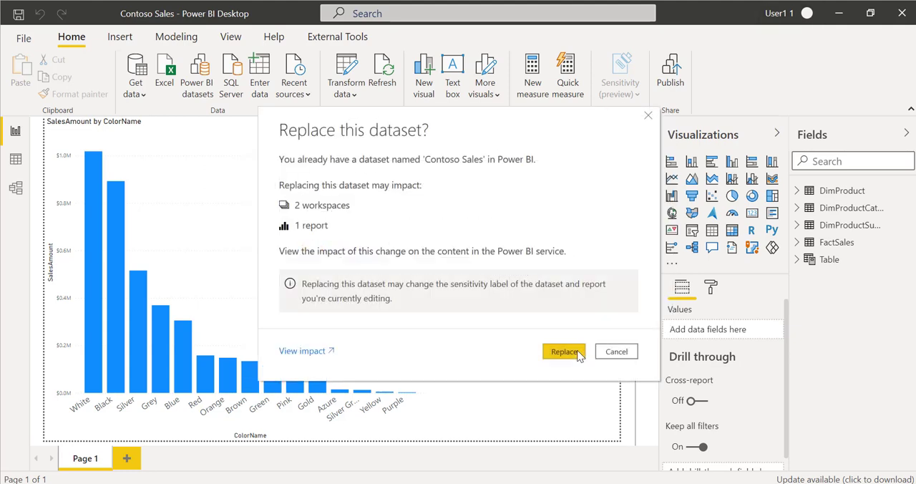
pyautogui.click(563, 351)
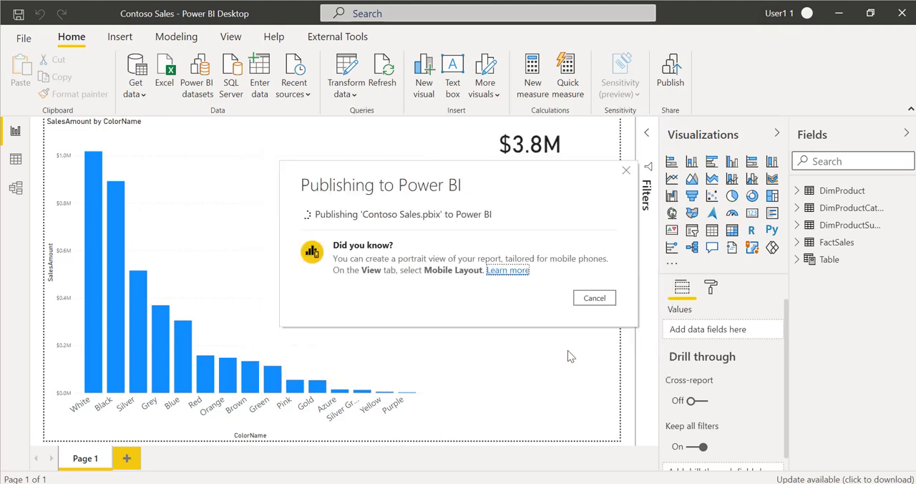